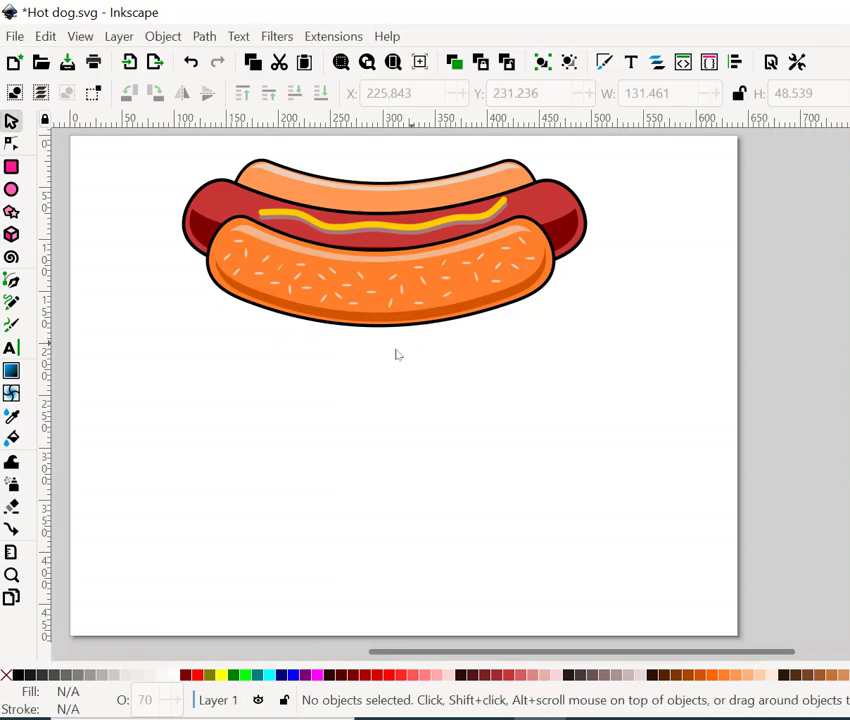
- Draw an orange rectangle below the reference with a 6 px black outline and fully rounded ends
click(11, 168)
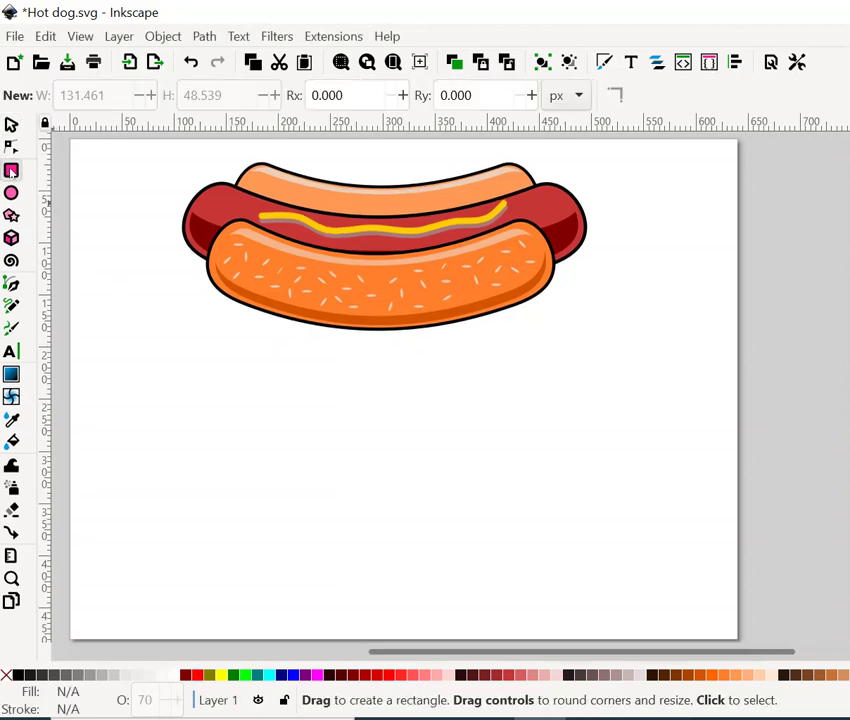
mouse_move(185, 437)
mouse_down()
mouse_move(341, 503)
mouse_move(597, 540)
mouse_up()
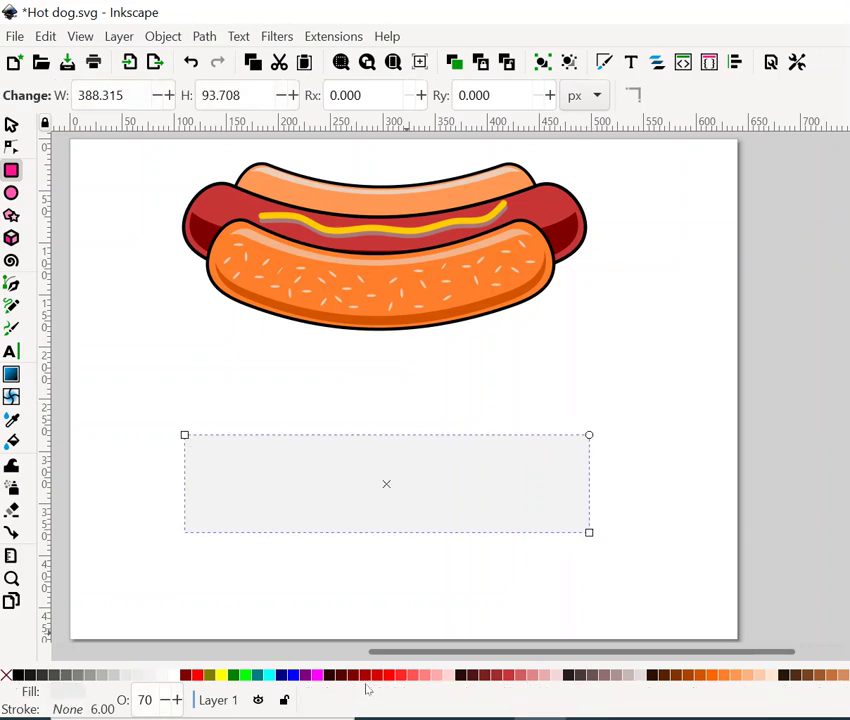
shift+click(18, 675)
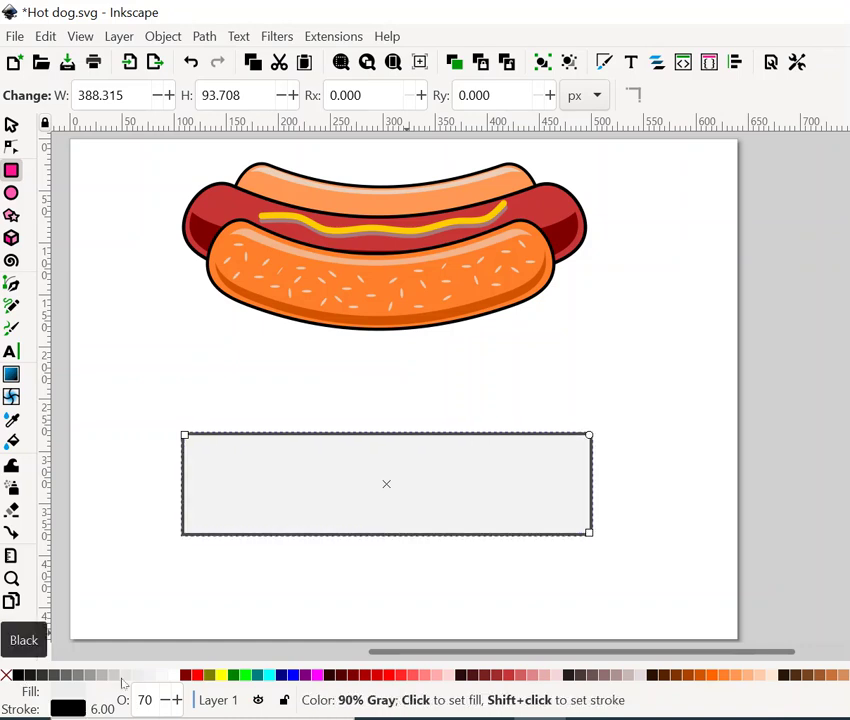
right_click(101, 708)
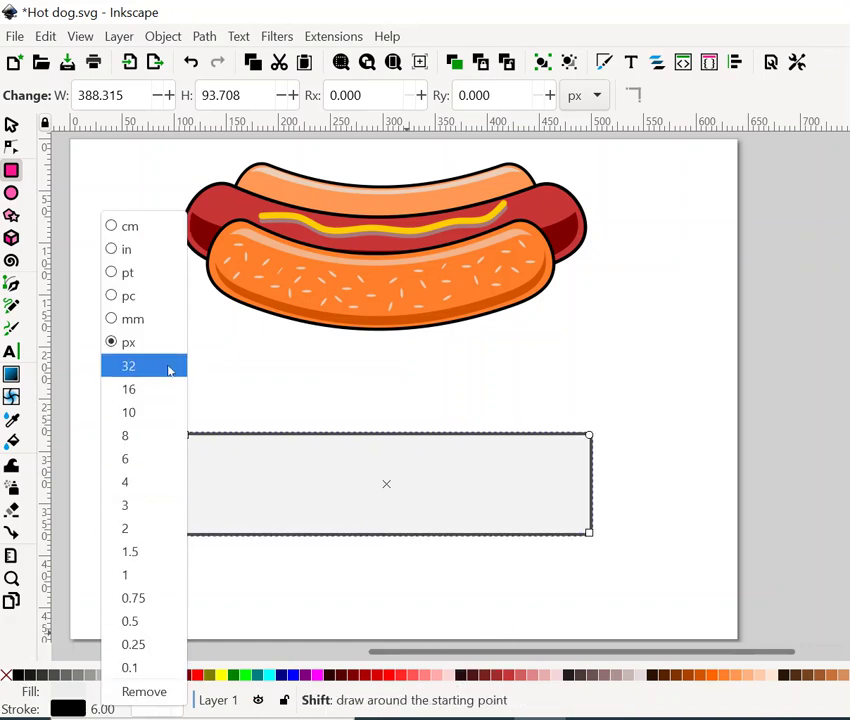
click(152, 458)
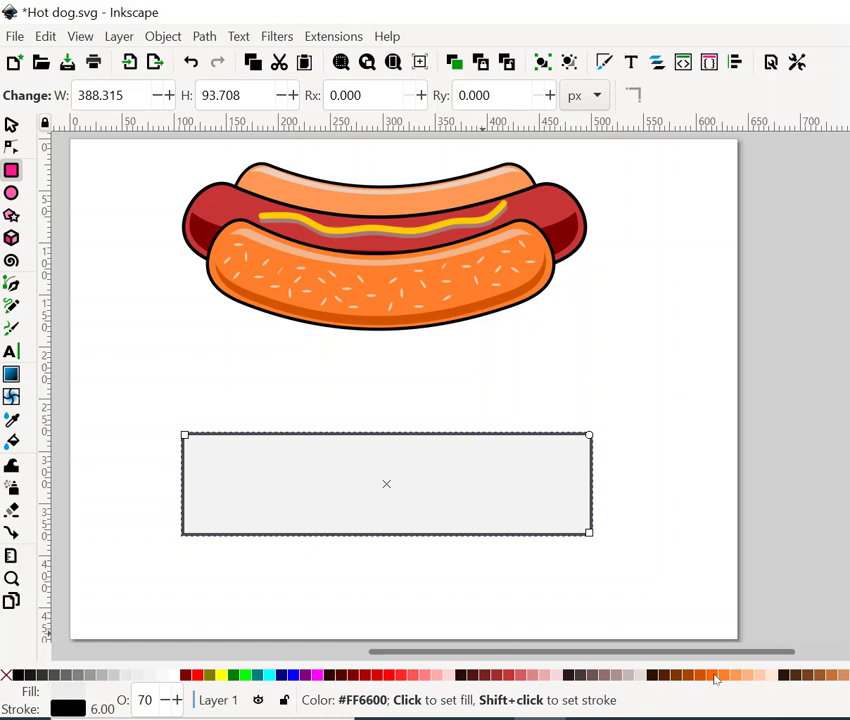
click(713, 676)
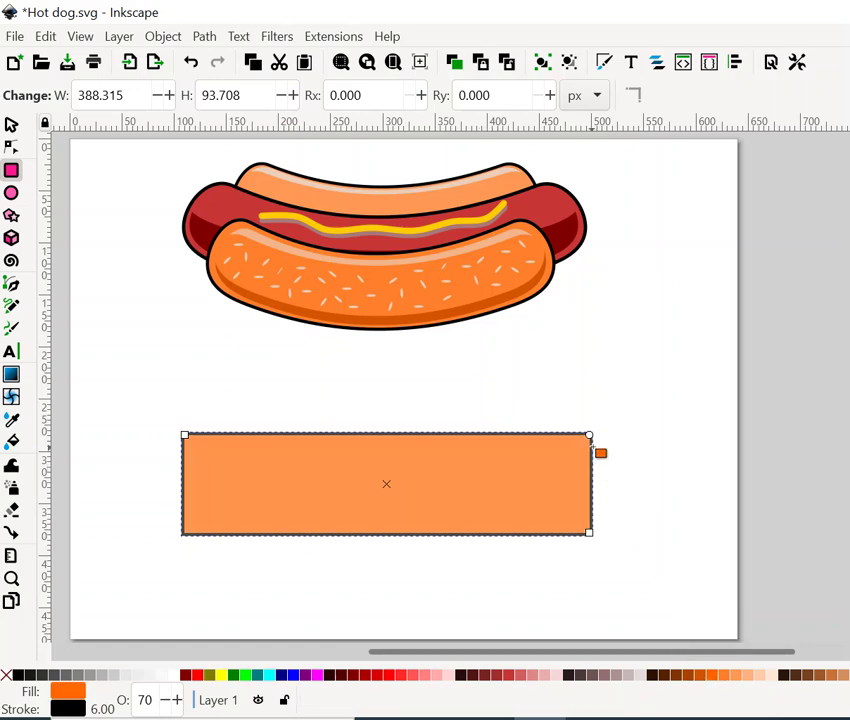
mouse_move(588, 436)
mouse_down()
mouse_move(563, 468)
mouse_move(559, 510)
mouse_up()
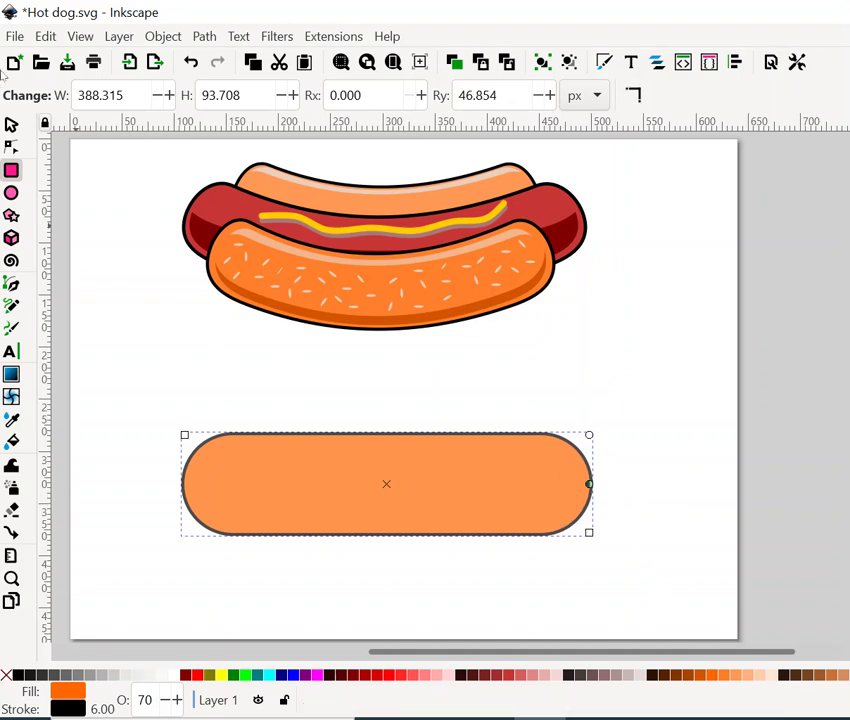
- Convert the pill to a path and bend its top and bottom edges downward into curves
click(204, 36)
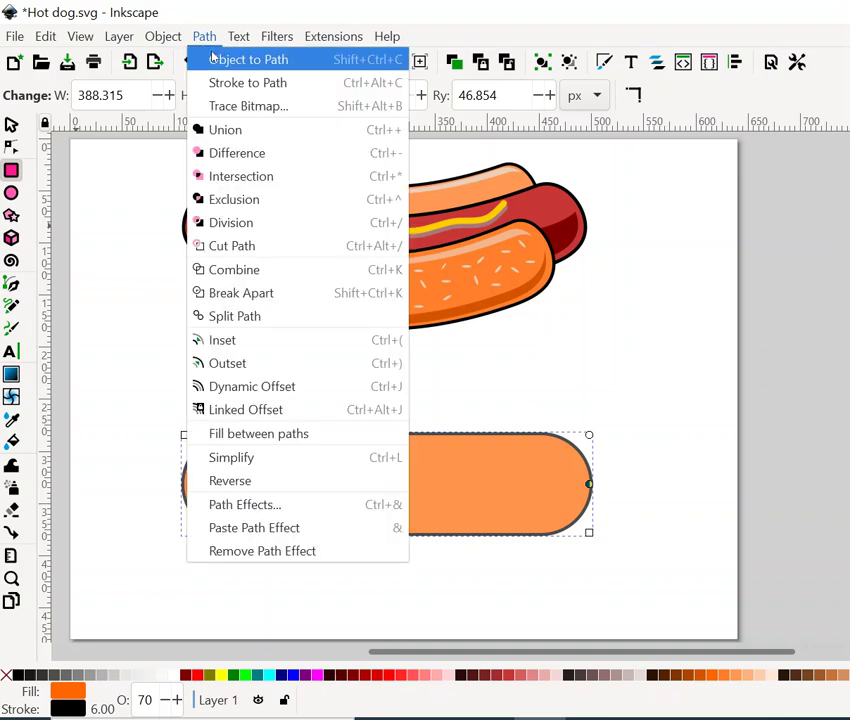
click(225, 59)
click(11, 146)
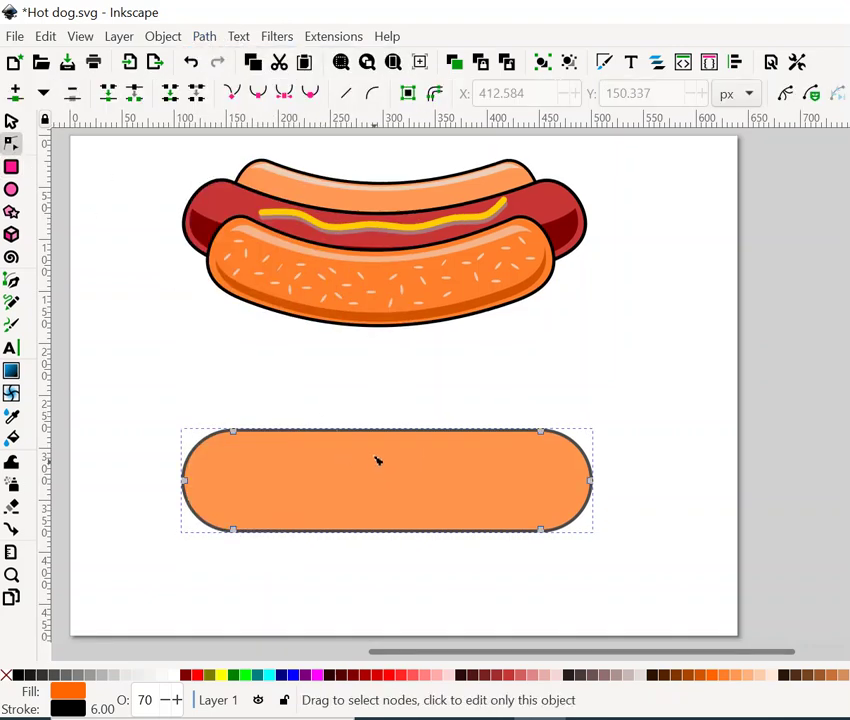
drag(390, 436, 391, 464)
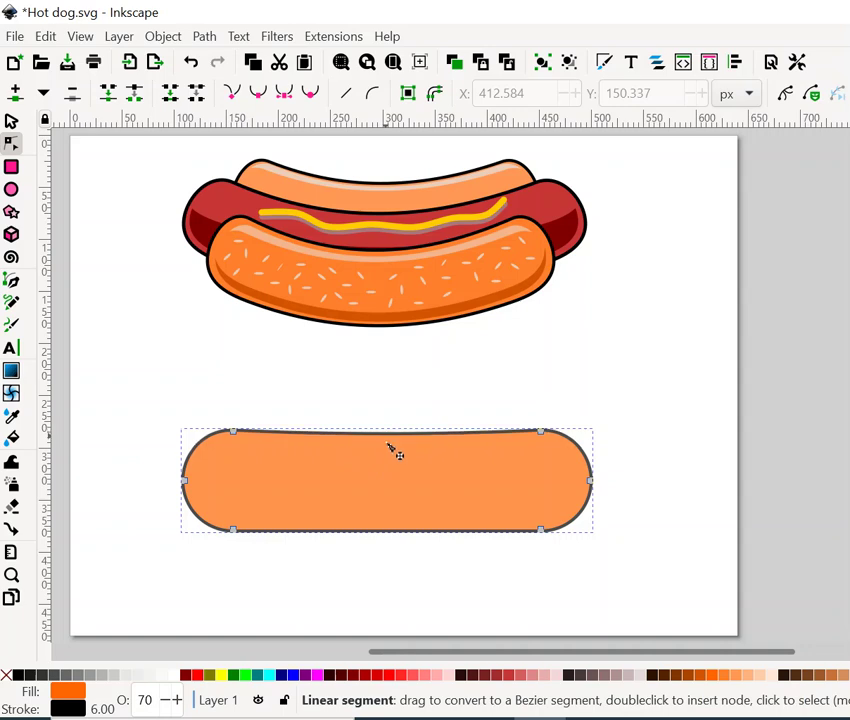
drag(388, 530, 390, 564)
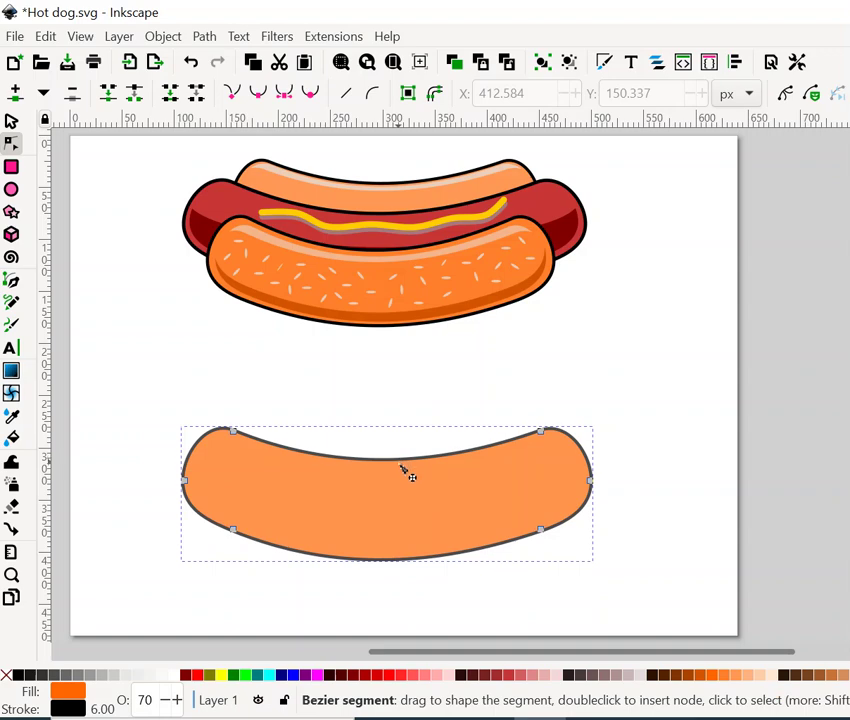
drag(404, 470, 404, 473)
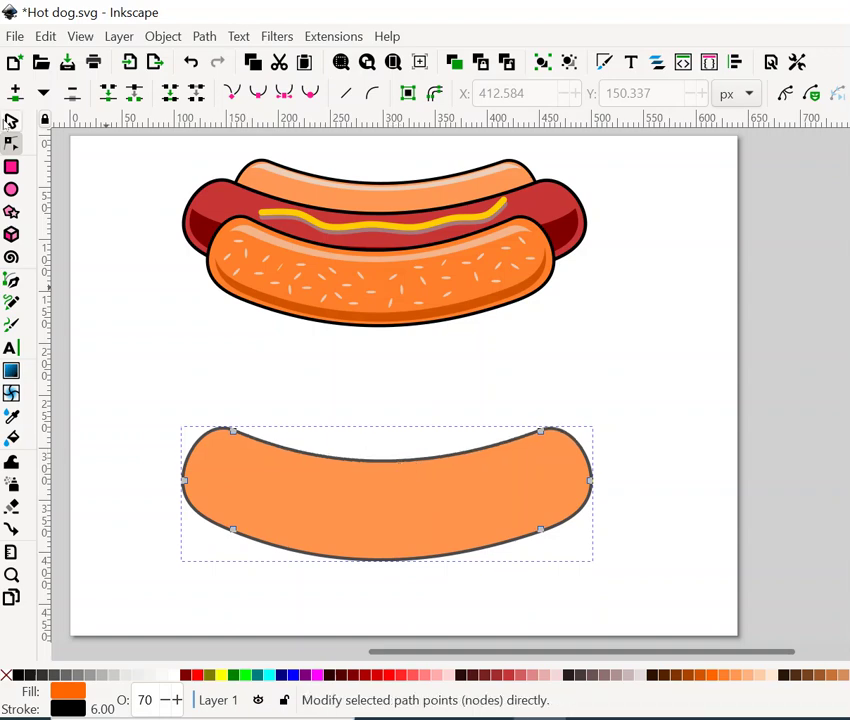
- Flatten the bun, move it up, and place a duplicate overlapping just below it
click(11, 121)
drag(389, 425, 389, 450)
drag(412, 541, 424, 556)
key(ctrl)
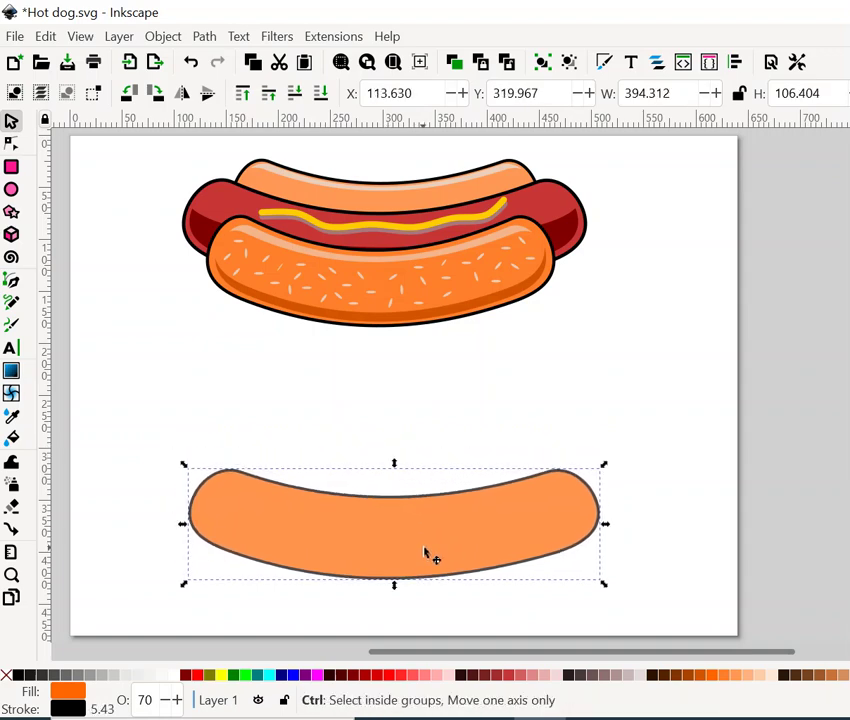
drag(424, 548, 434, 470)
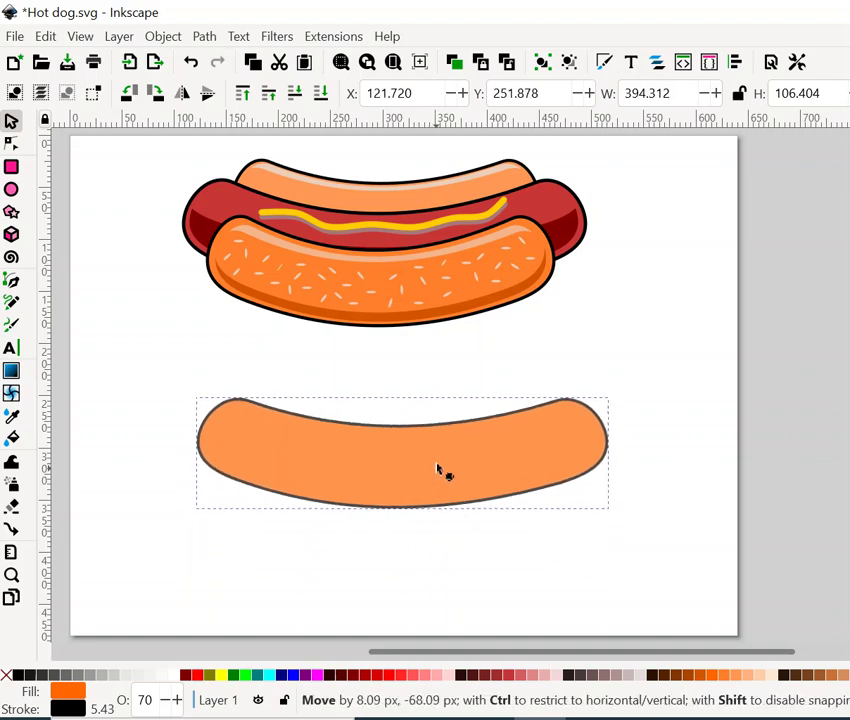
key(ctrl+d)
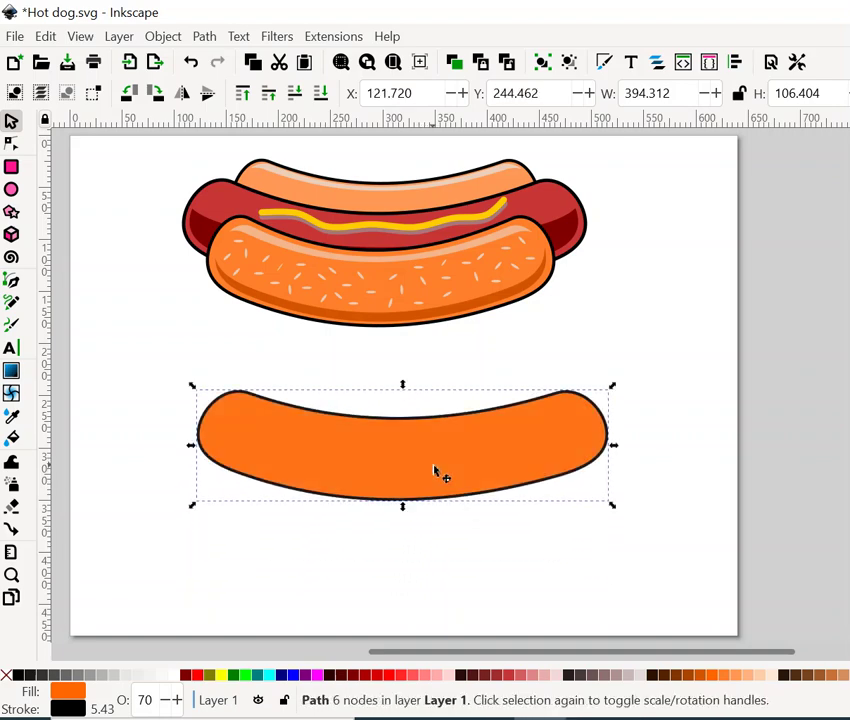
drag(434, 470, 434, 501)
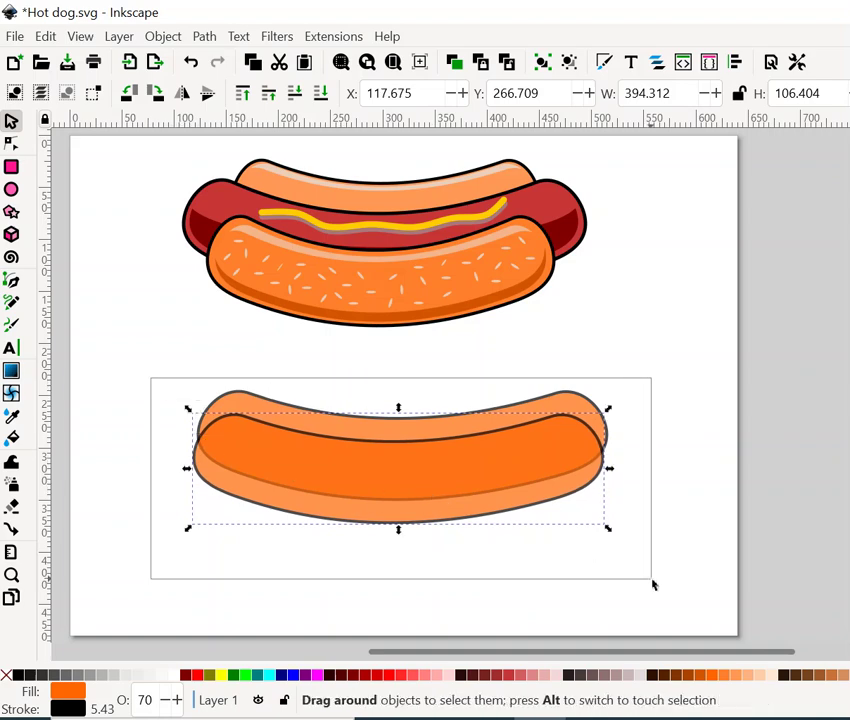
- Set both bun pieces to 100% opacity
drag(153, 383, 655, 579)
double_click(147, 699)
text(100)
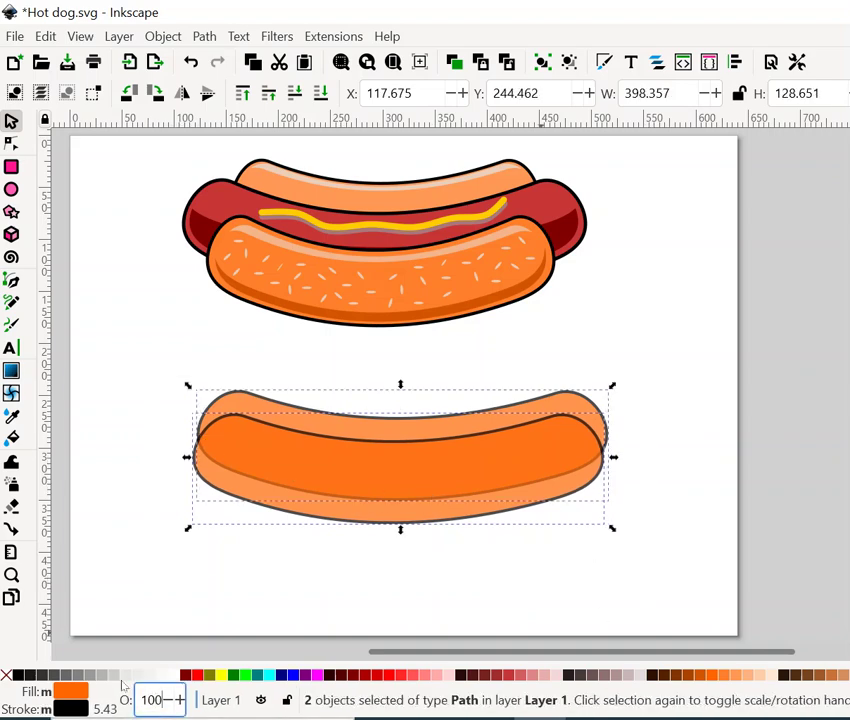
key(Return)
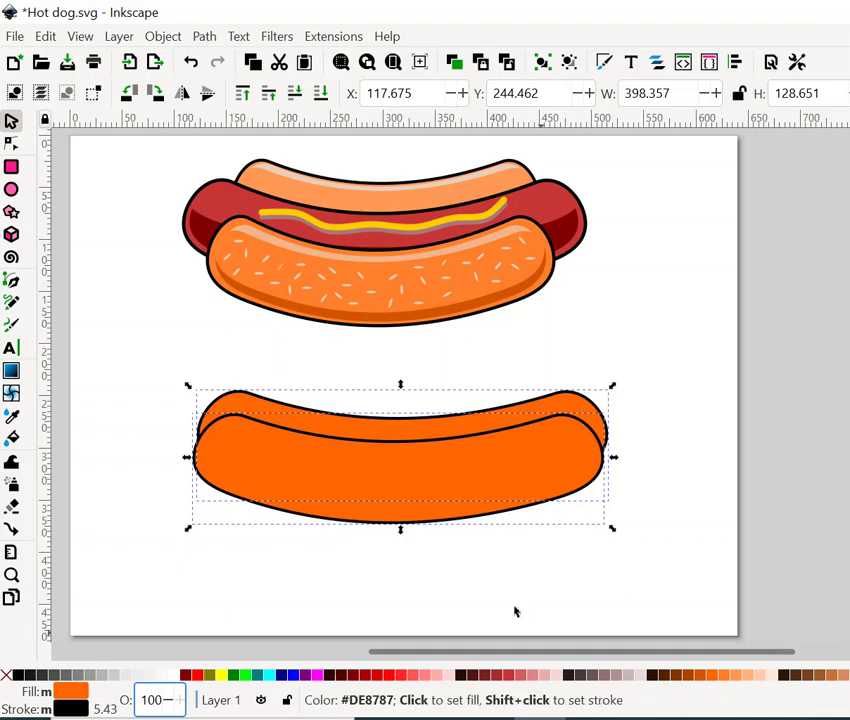
click(650, 530)
- Widen the front bun piece on both sides to 440.828 px
click(485, 487)
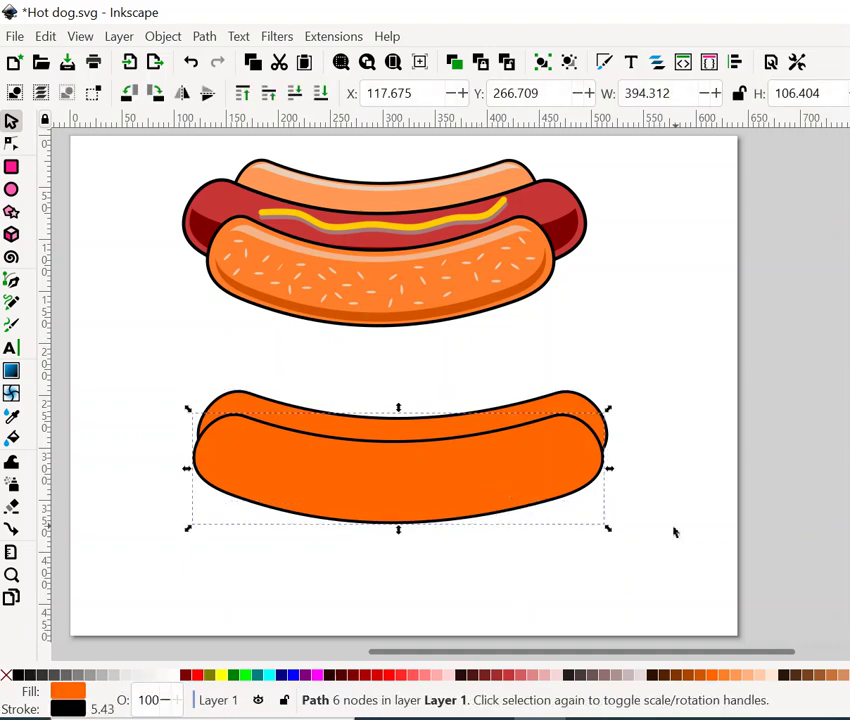
click(505, 483)
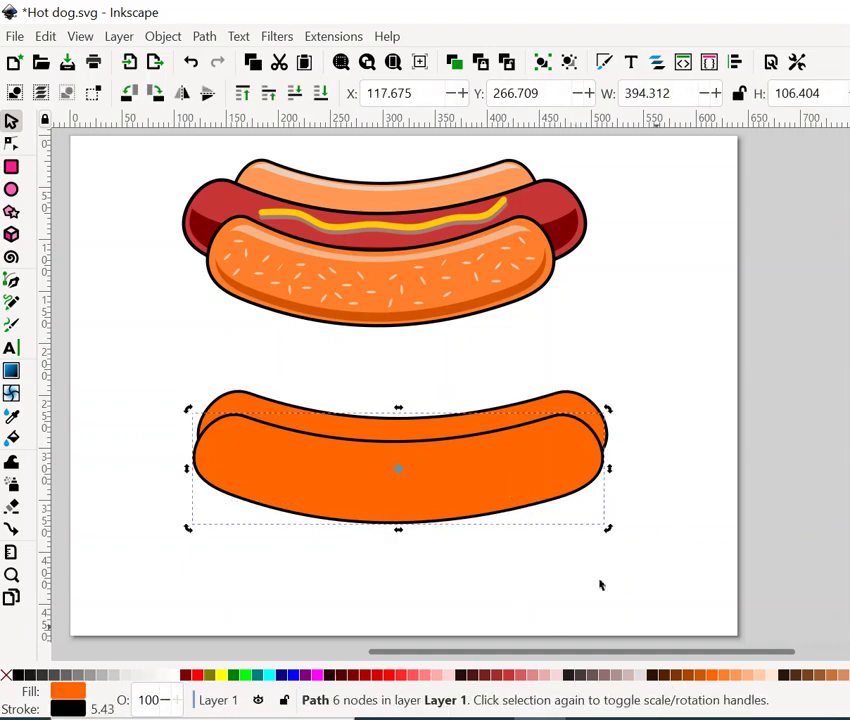
drag(502, 488, 502, 490)
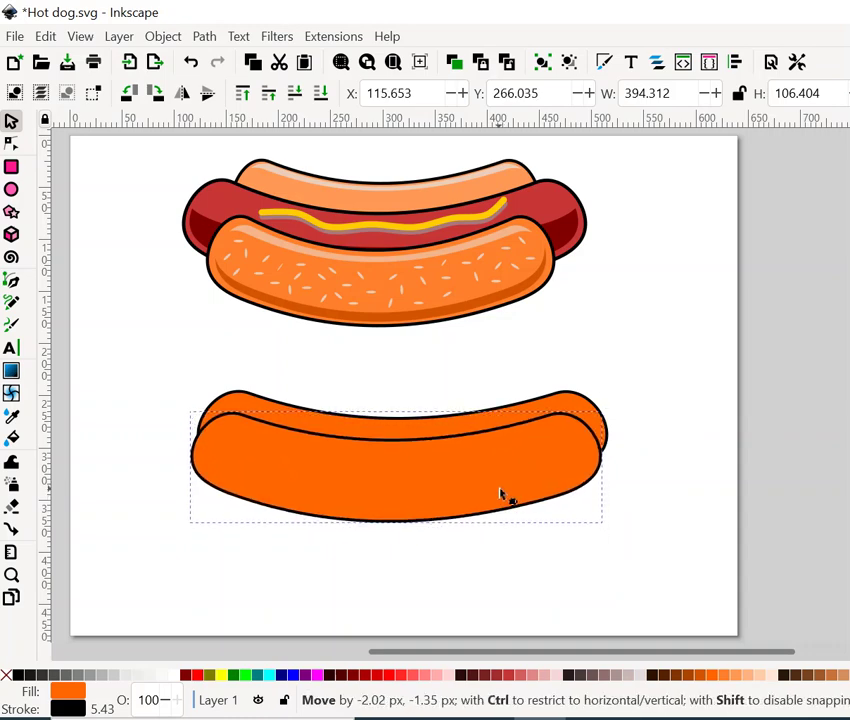
click(268, 470)
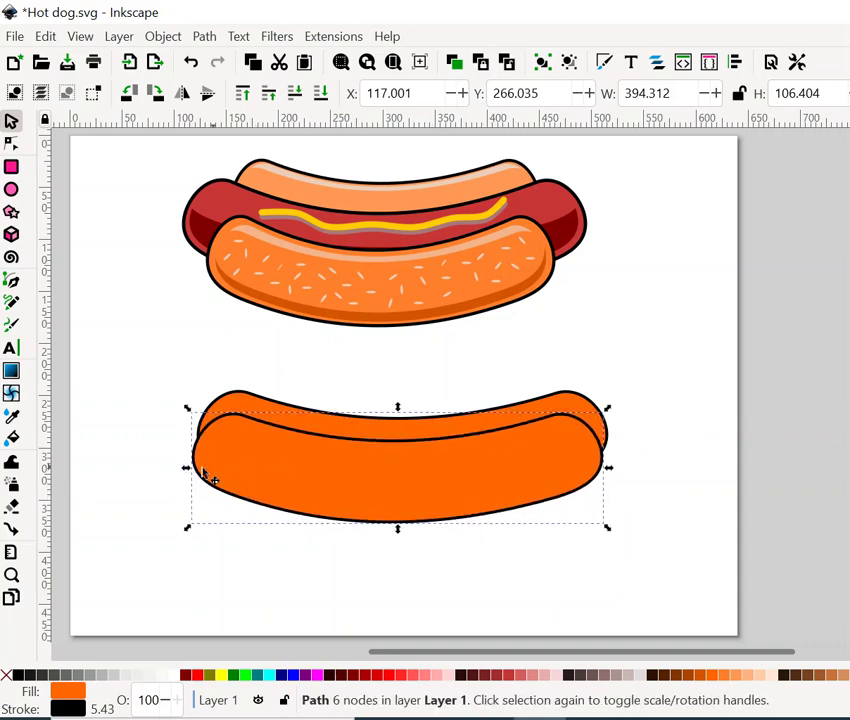
drag(183, 472, 166, 472)
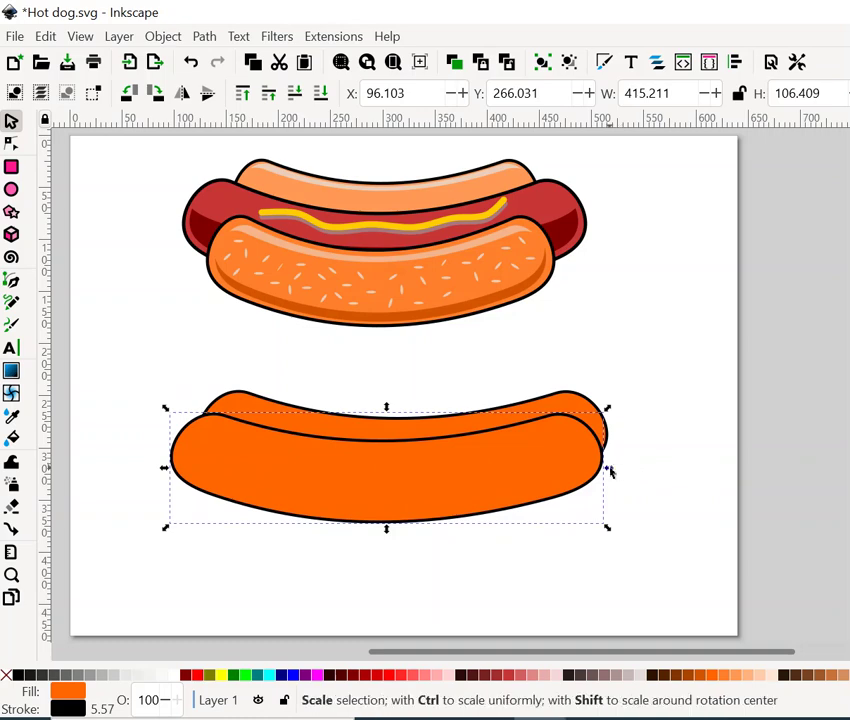
drag(609, 467, 638, 474)
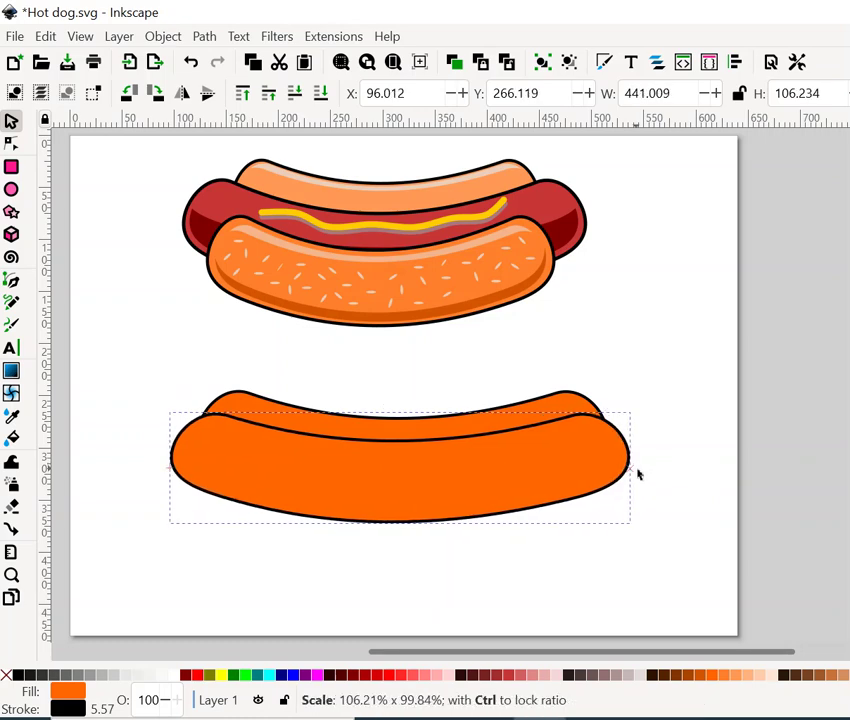
click(535, 410)
click(546, 494)
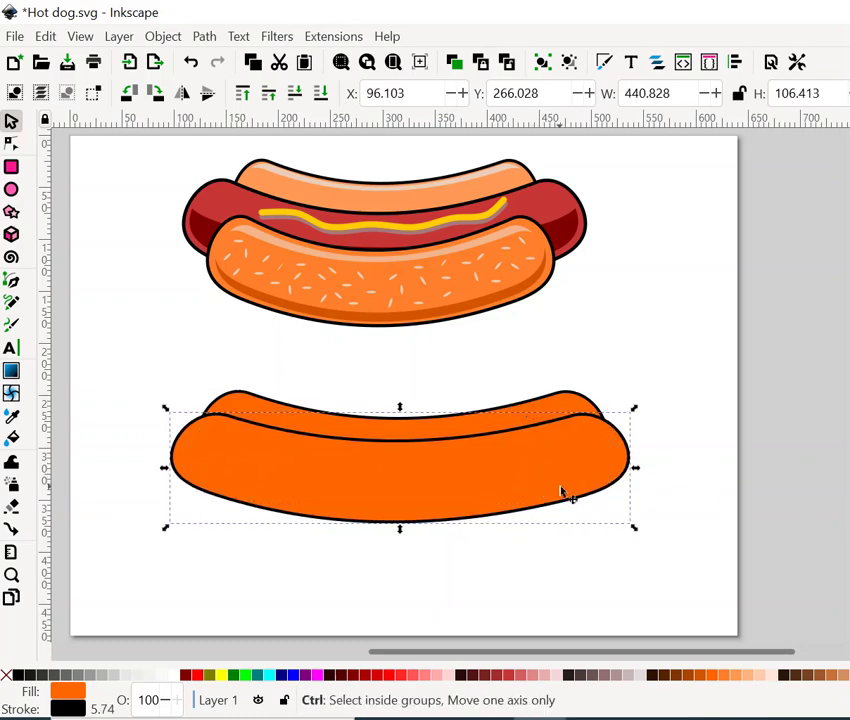
- Duplicate the front bun, move the copy lower, narrow it, and realign the three pieces
right_click(561, 490)
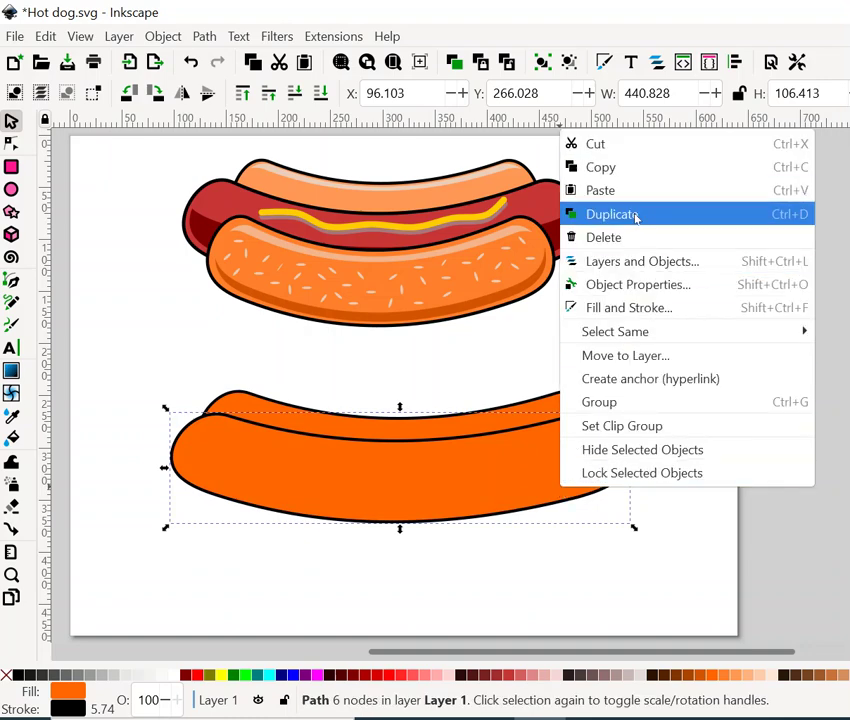
click(637, 214)
drag(478, 502, 480, 537)
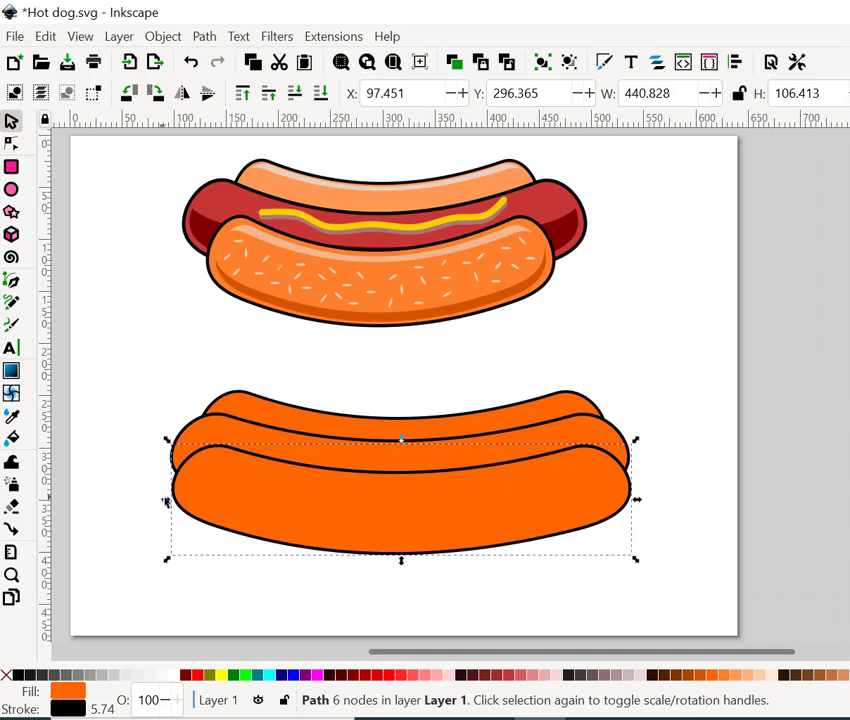
drag(165, 500, 181, 503)
drag(637, 500, 612, 503)
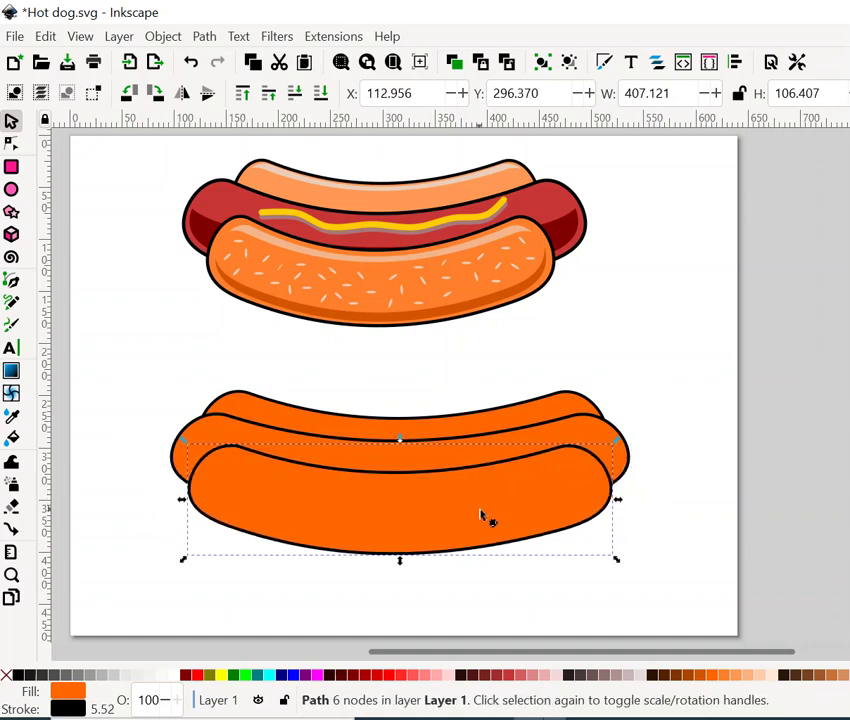
drag(484, 494, 486, 497)
drag(470, 419, 470, 418)
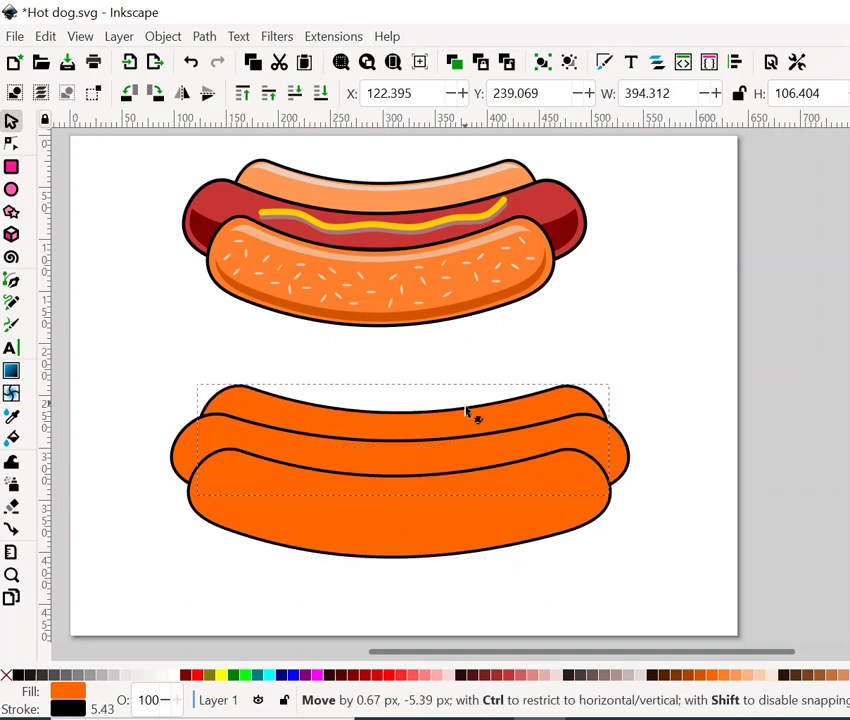
drag(478, 540, 482, 541)
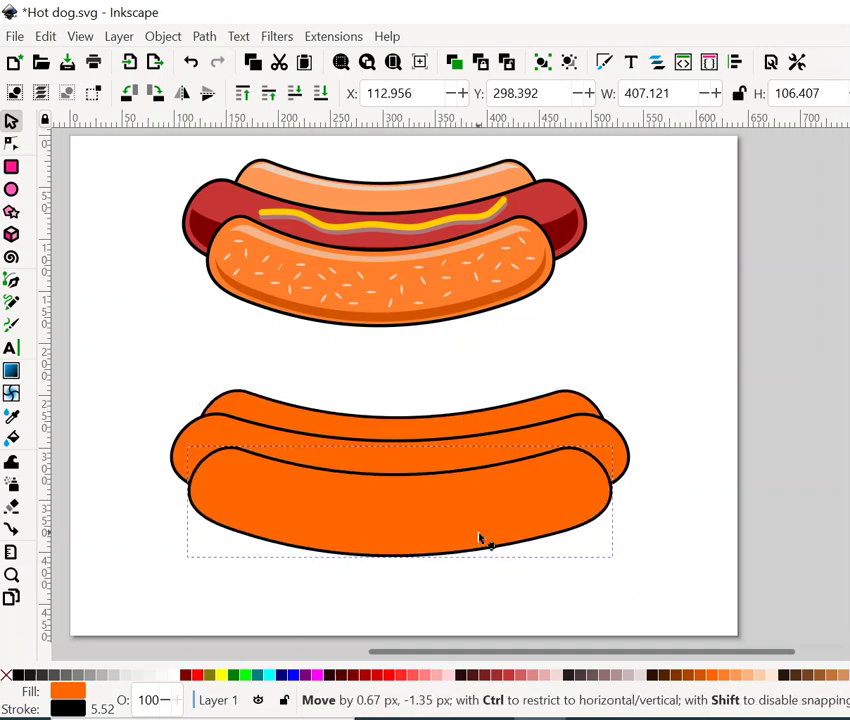
- Fill the middle piece dark red so it becomes the sausage
click(626, 464)
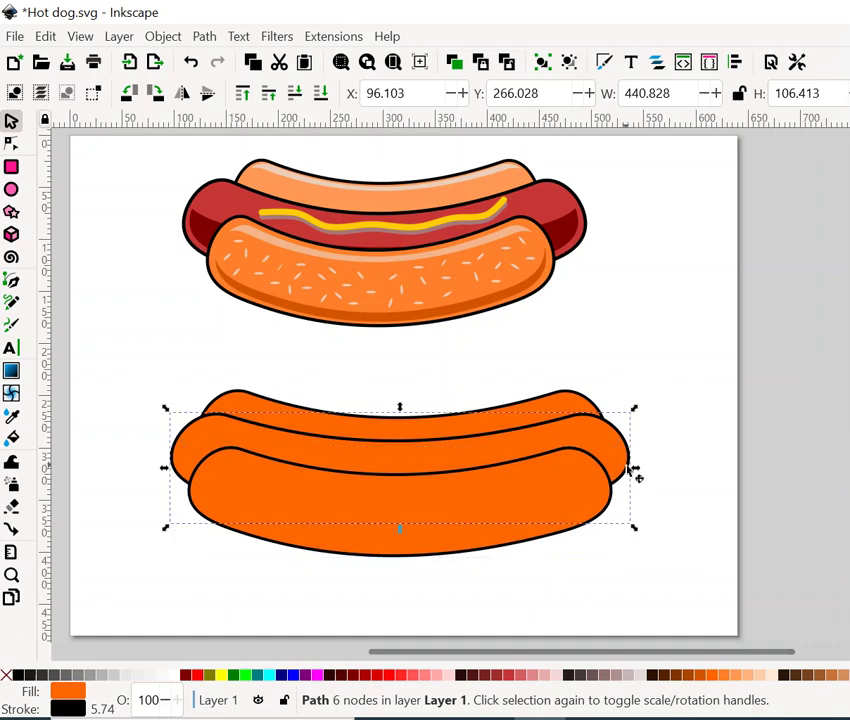
click(684, 678)
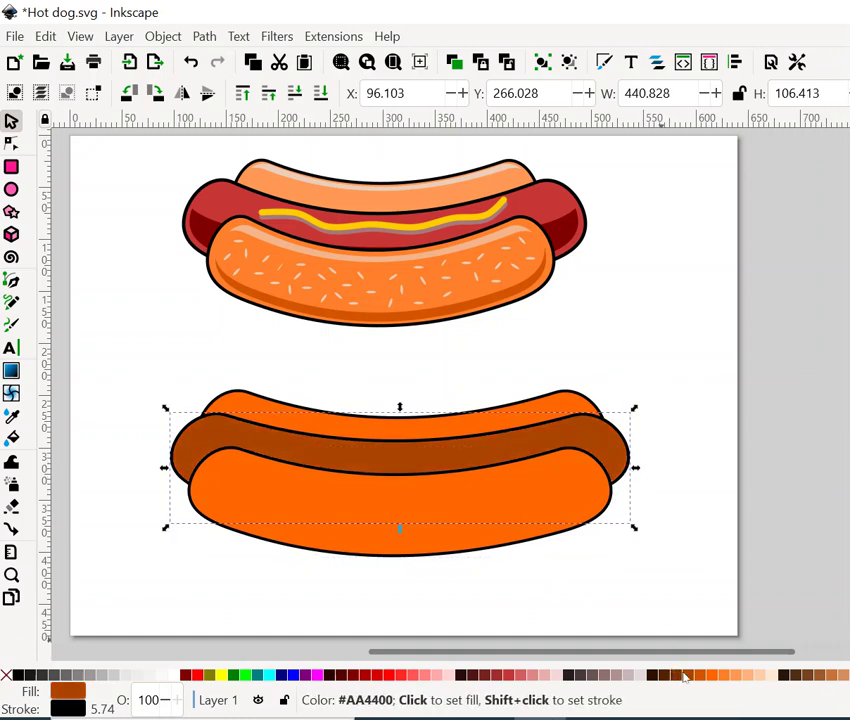
click(497, 674)
click(716, 500)
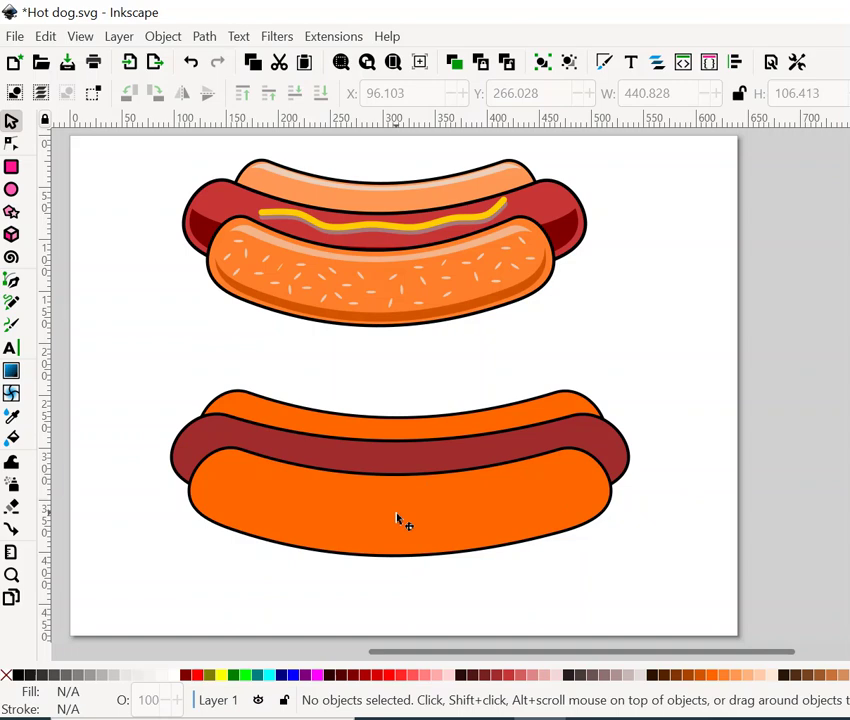
- Draw a six-point zigzag path with the Pen tool across the sausage
click(12, 281)
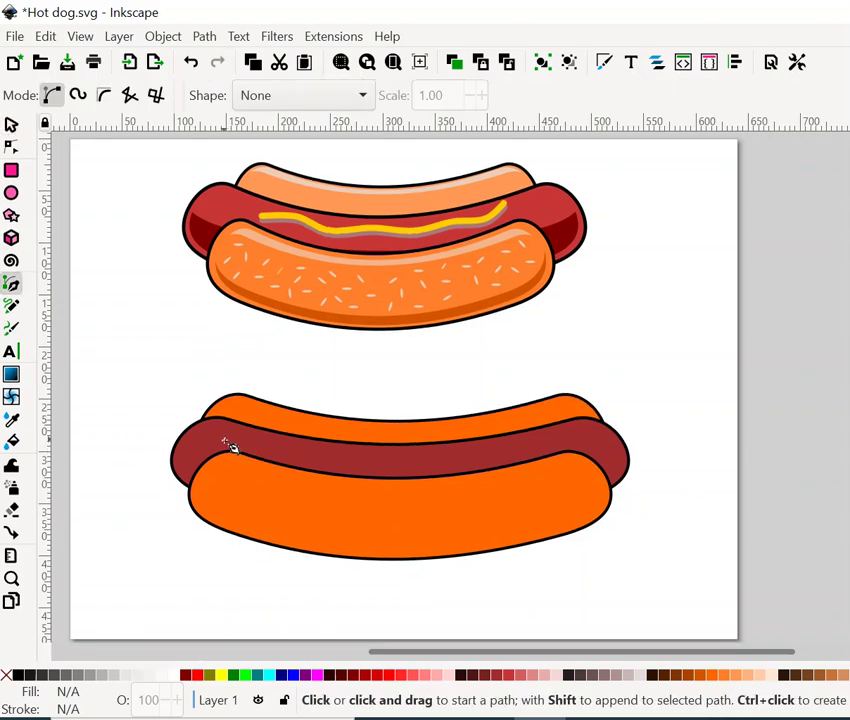
click(224, 440)
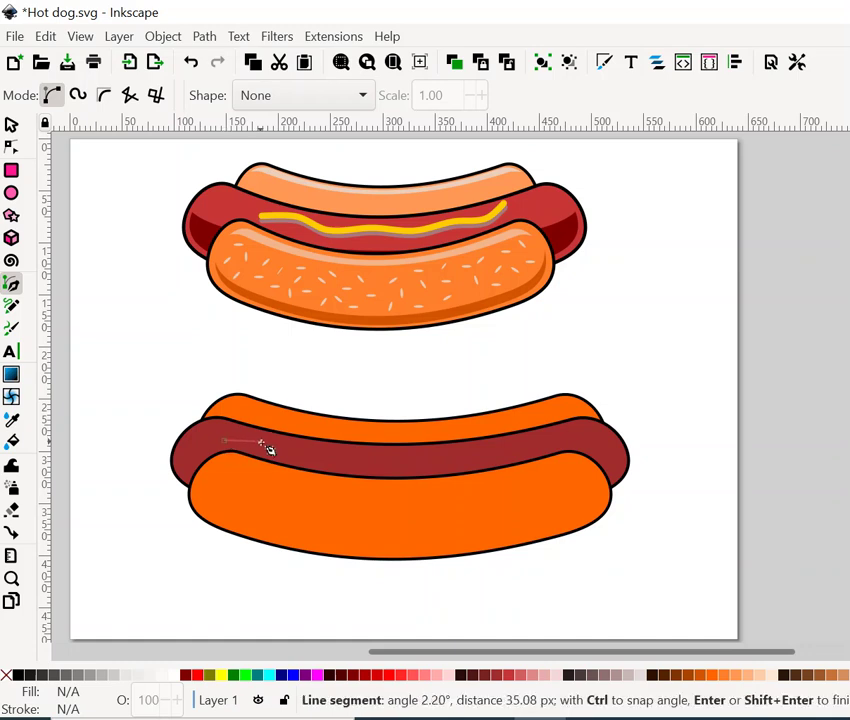
click(305, 460)
click(366, 461)
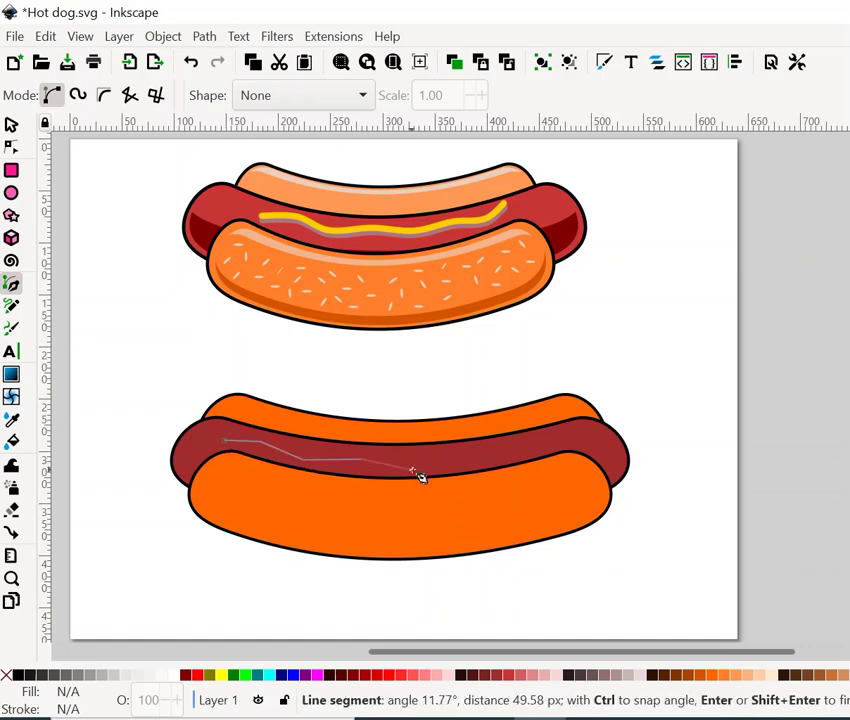
click(412, 469)
click(492, 462)
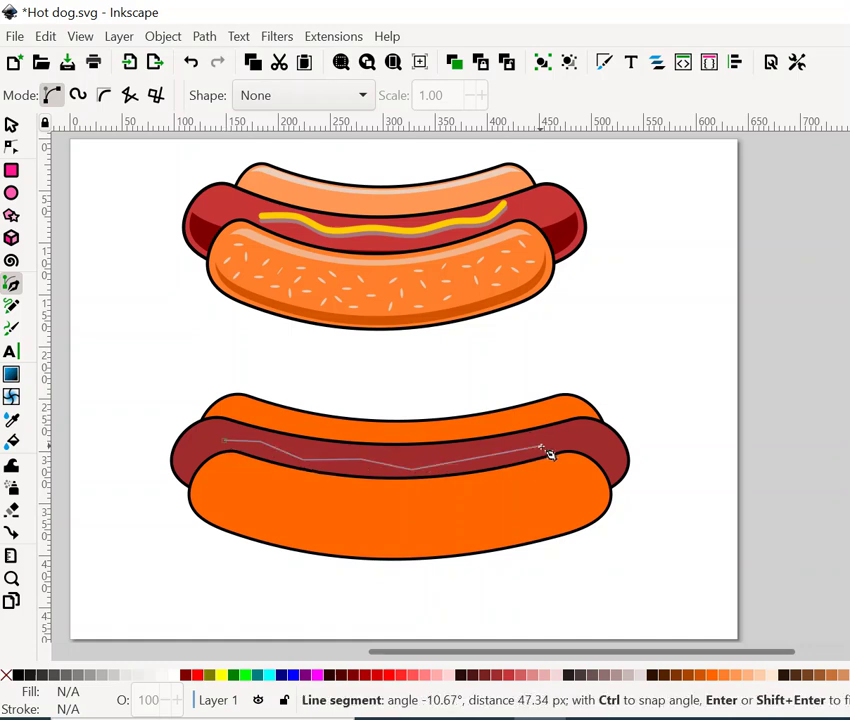
double_click(541, 448)
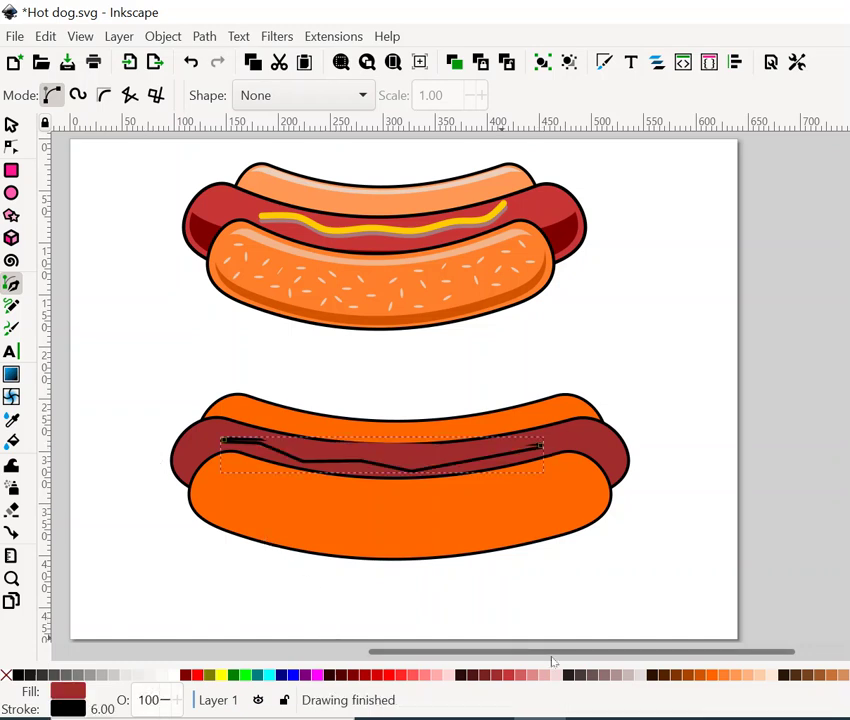
- Give the zigzag a yellow #FFCC00 stroke and no fill
click(440, 675)
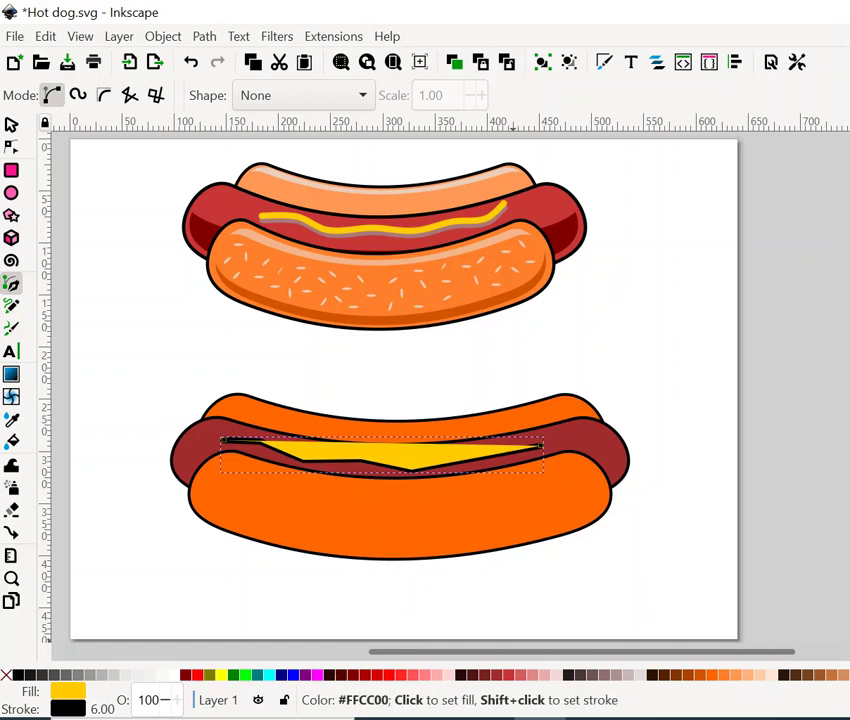
shift+click(221, 675)
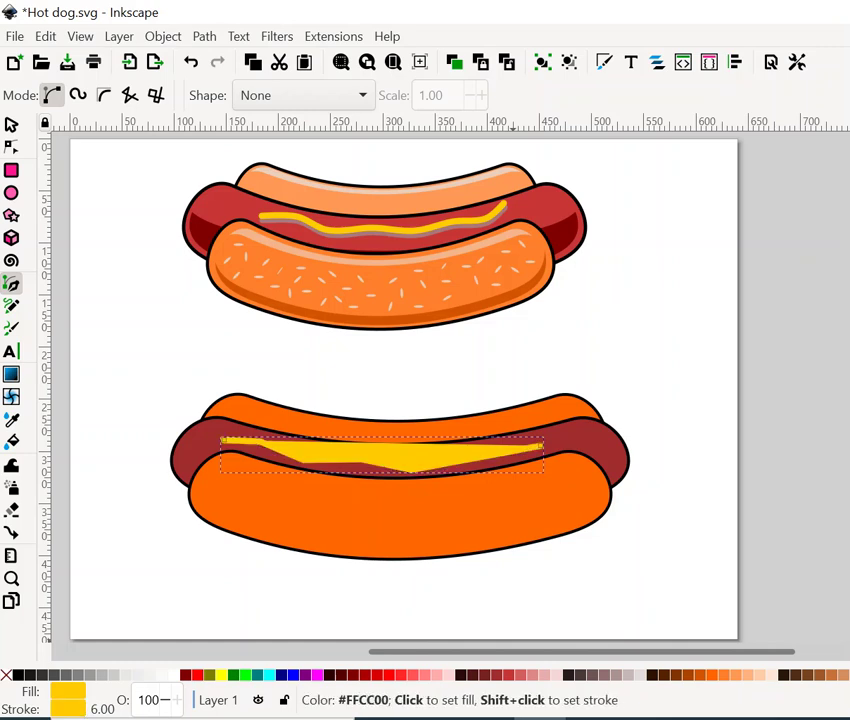
click(6, 675)
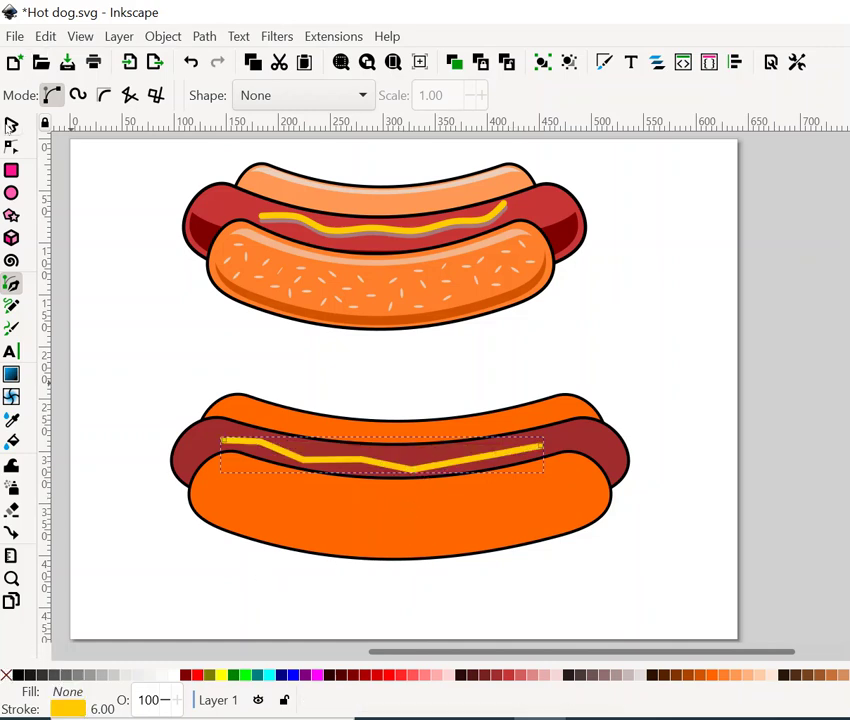
click(10, 123)
- Make the mustard line's five corner nodes auto-smooth so it becomes a wavy curve
drag(448, 461, 452, 458)
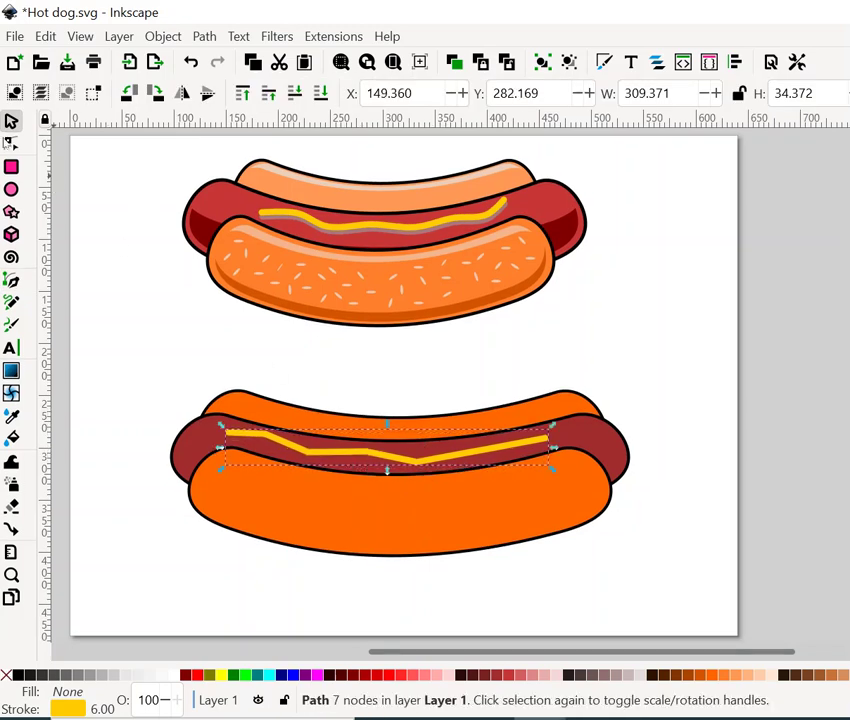
click(11, 143)
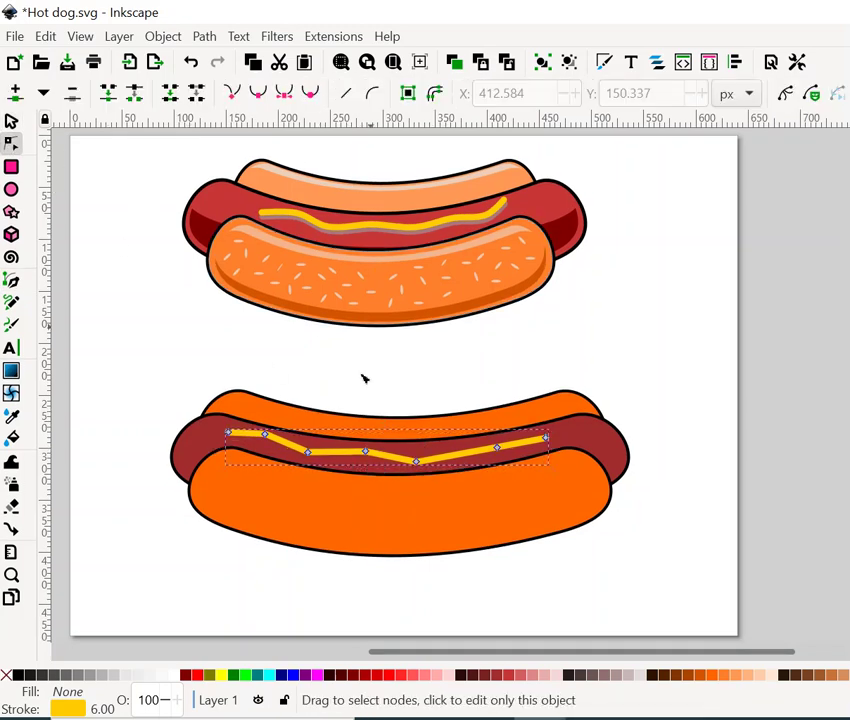
click(265, 434)
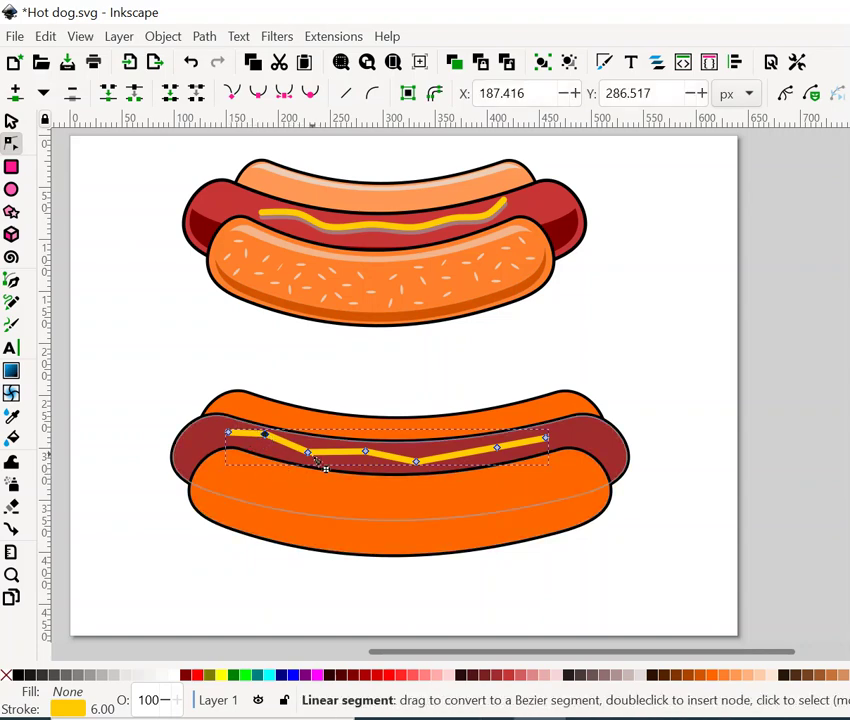
shift+click(308, 452)
click(310, 93)
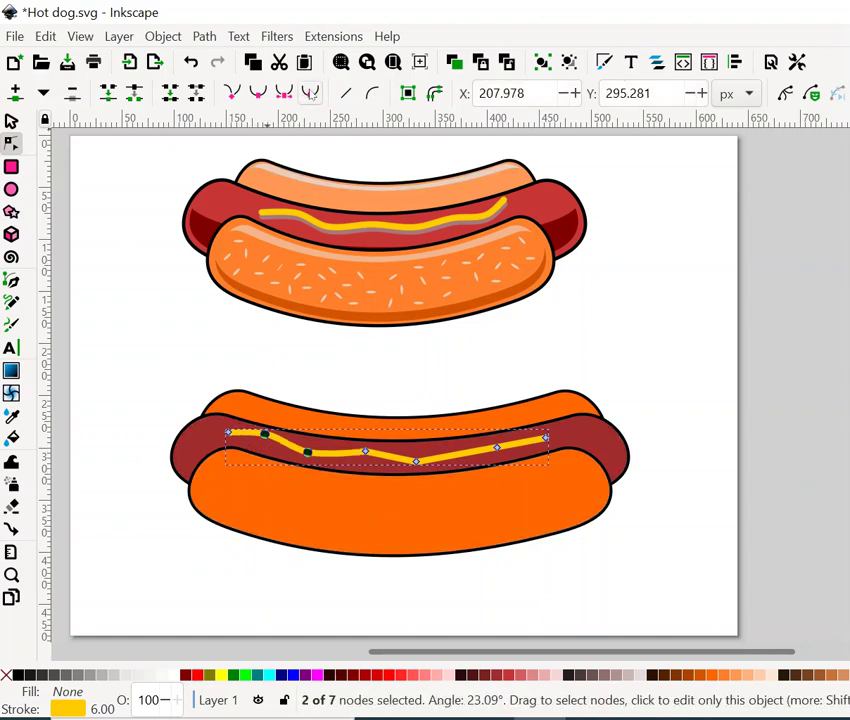
click(365, 452)
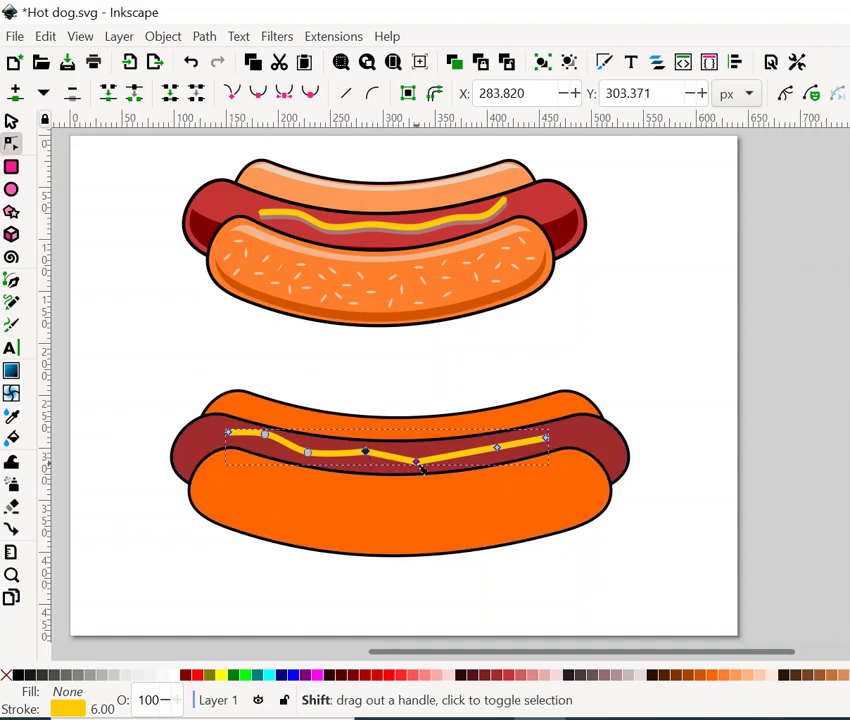
shift+click(416, 461)
shift+click(497, 447)
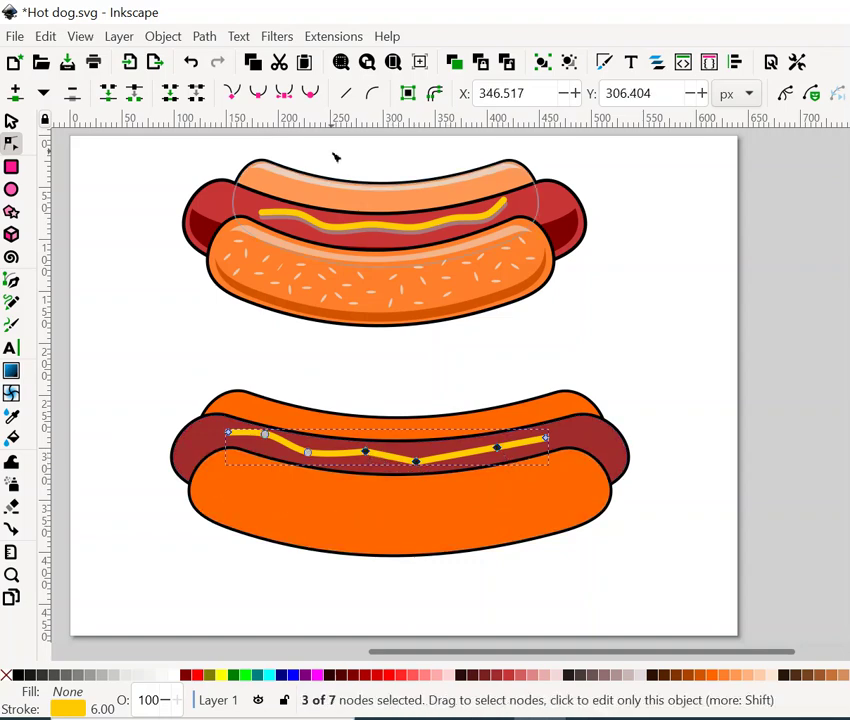
click(310, 93)
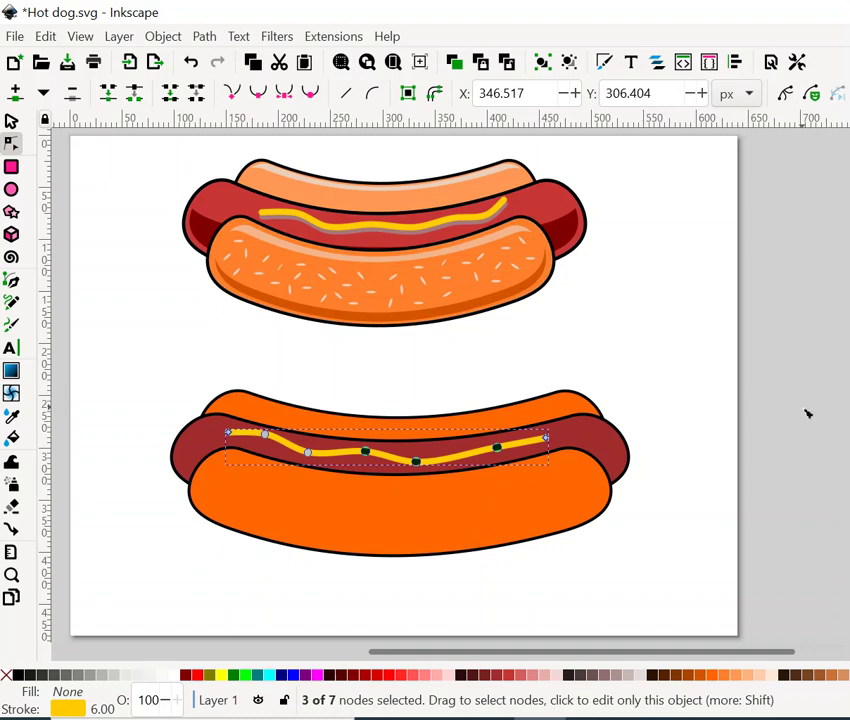
- Duplicate the mustard line, keeping the copy just offset from the original
key(s)
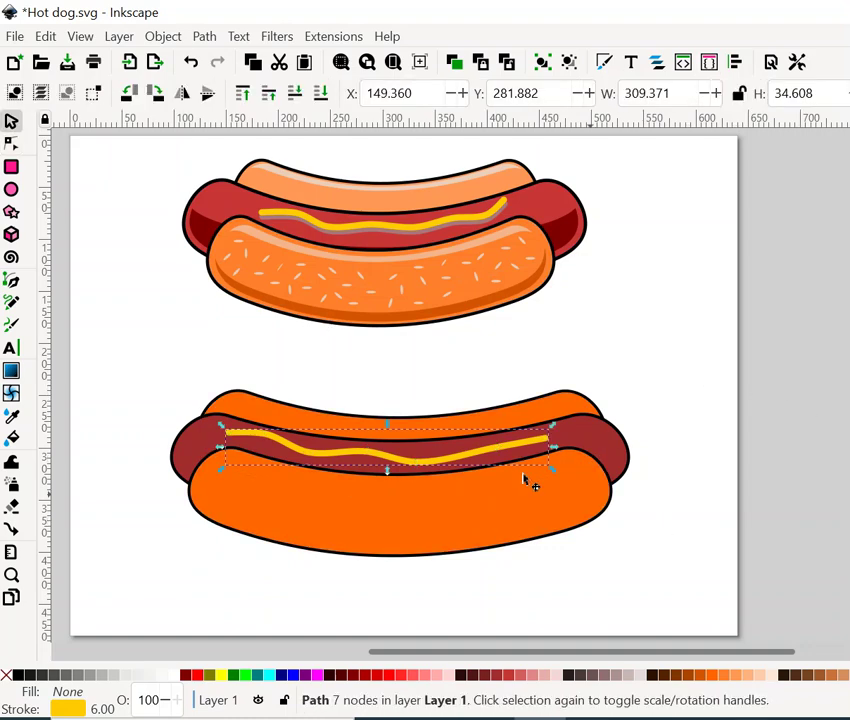
drag(496, 452, 498, 451)
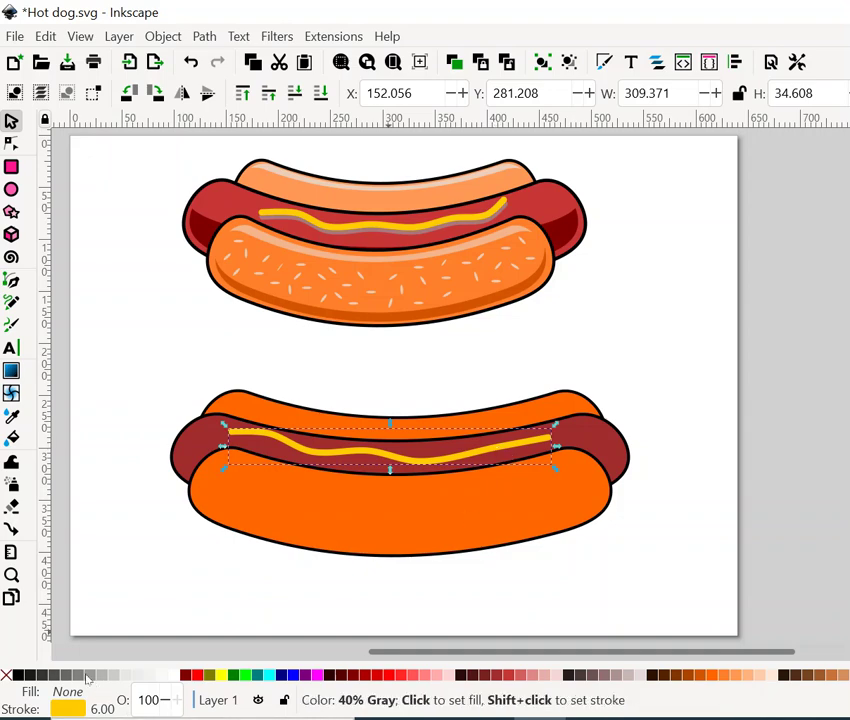
right_click(507, 449)
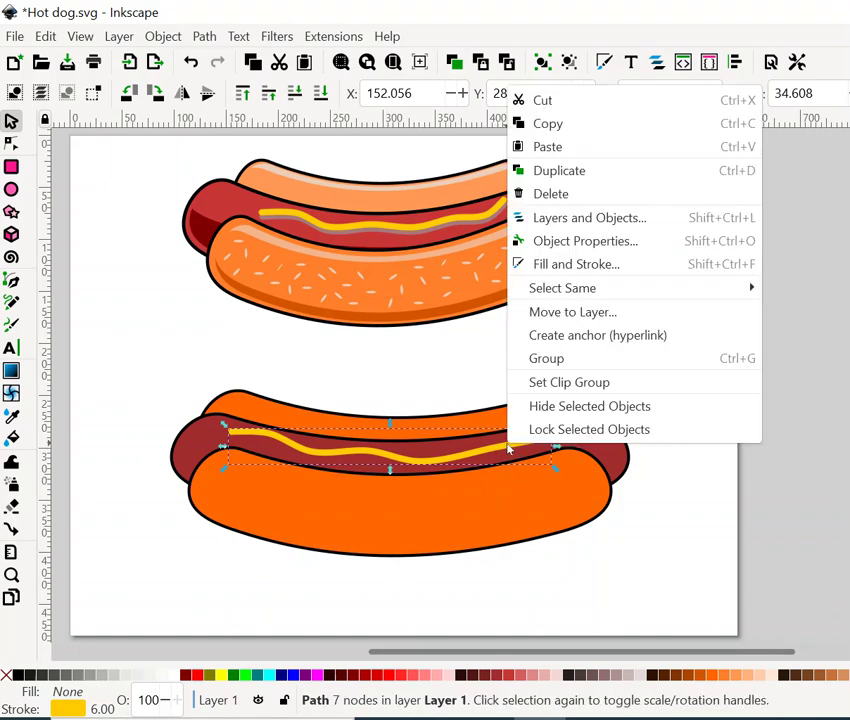
click(541, 169)
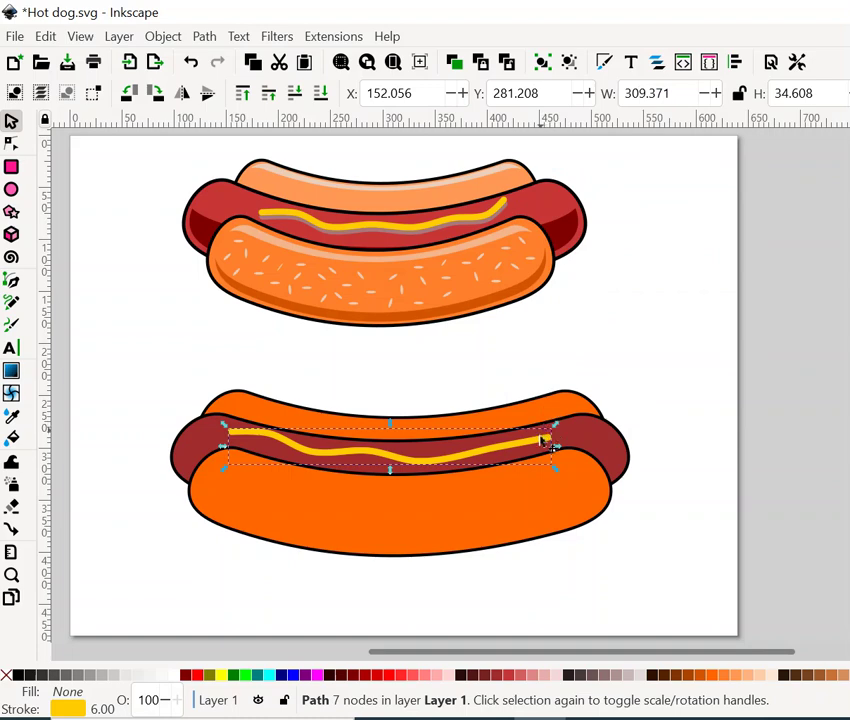
drag(531, 452, 533, 449)
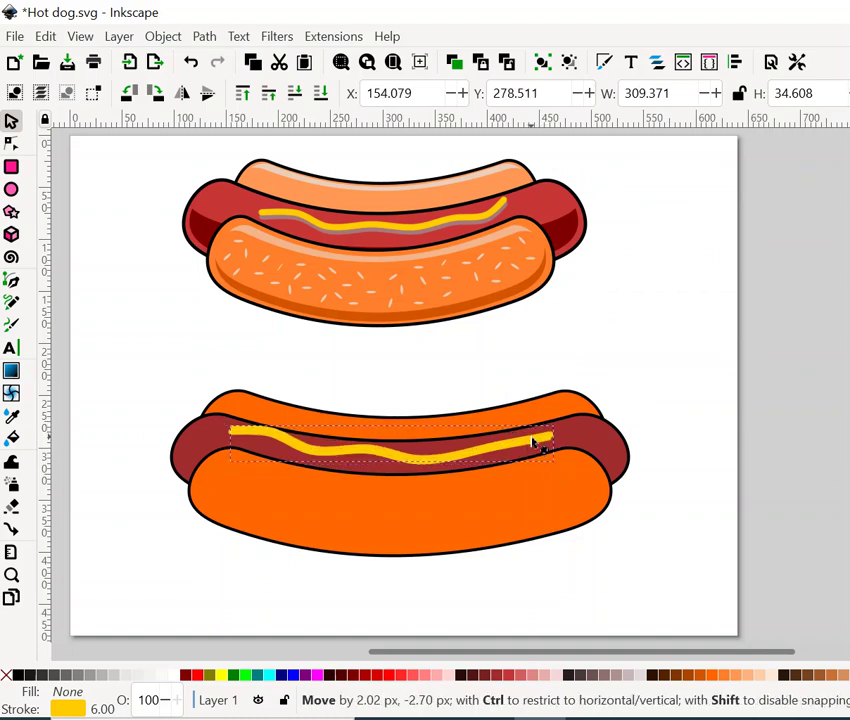
click(425, 465)
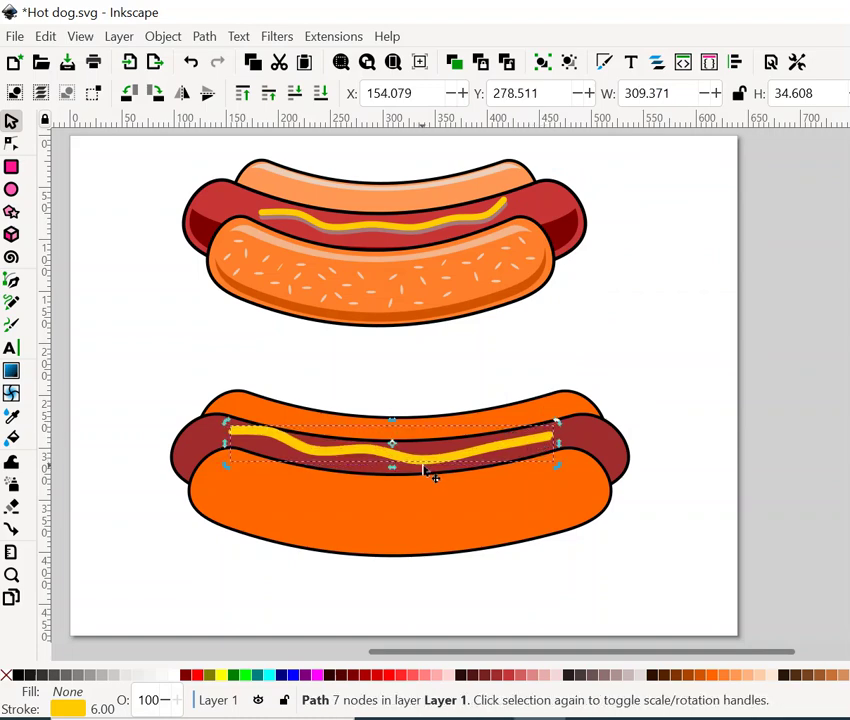
key(ctrl+z)
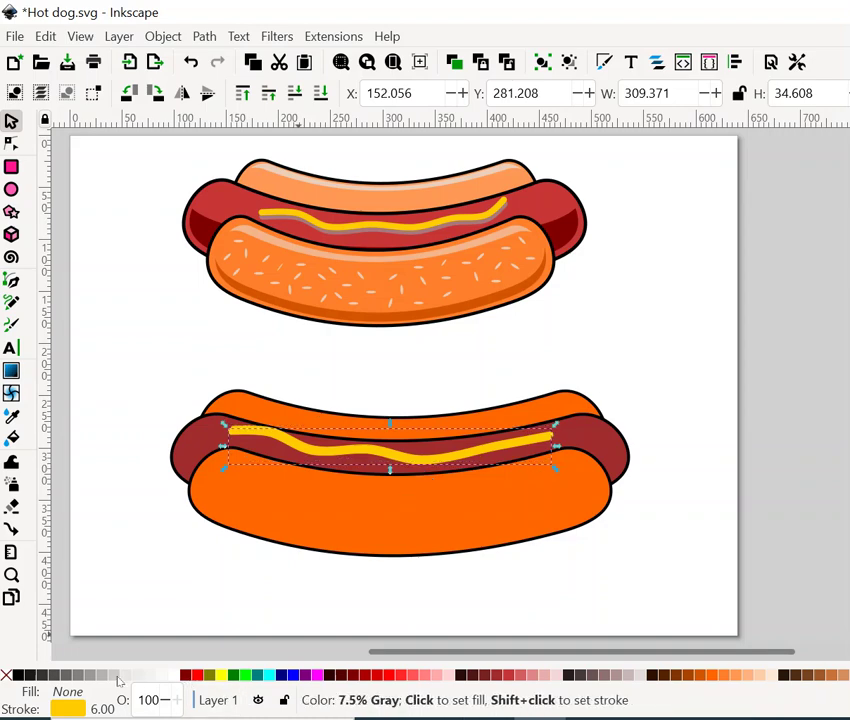
- Give the copy a 40% Gray stroke with no fill as the mustard's shadow
click(88, 675)
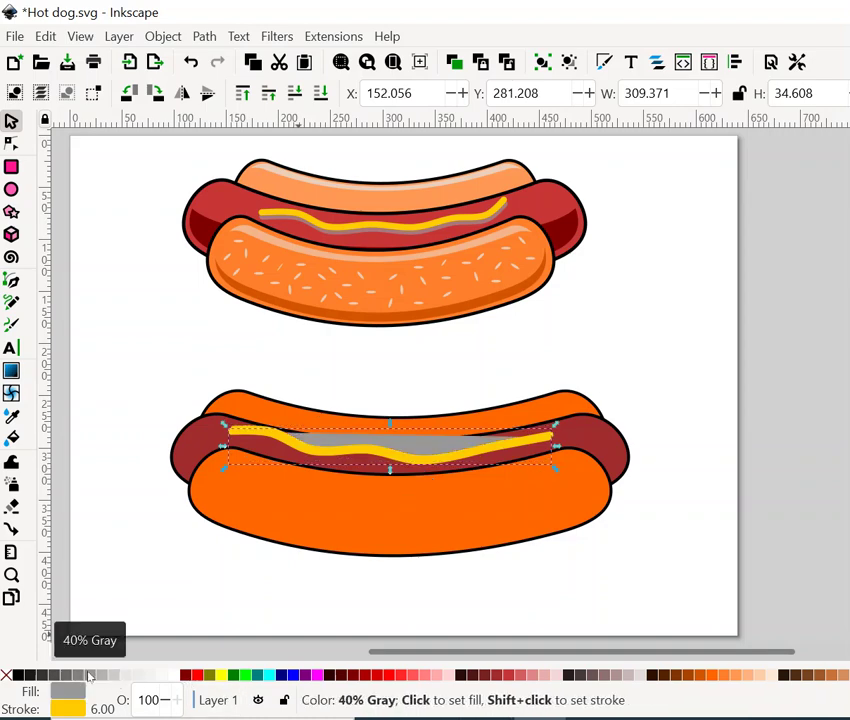
click(6, 675)
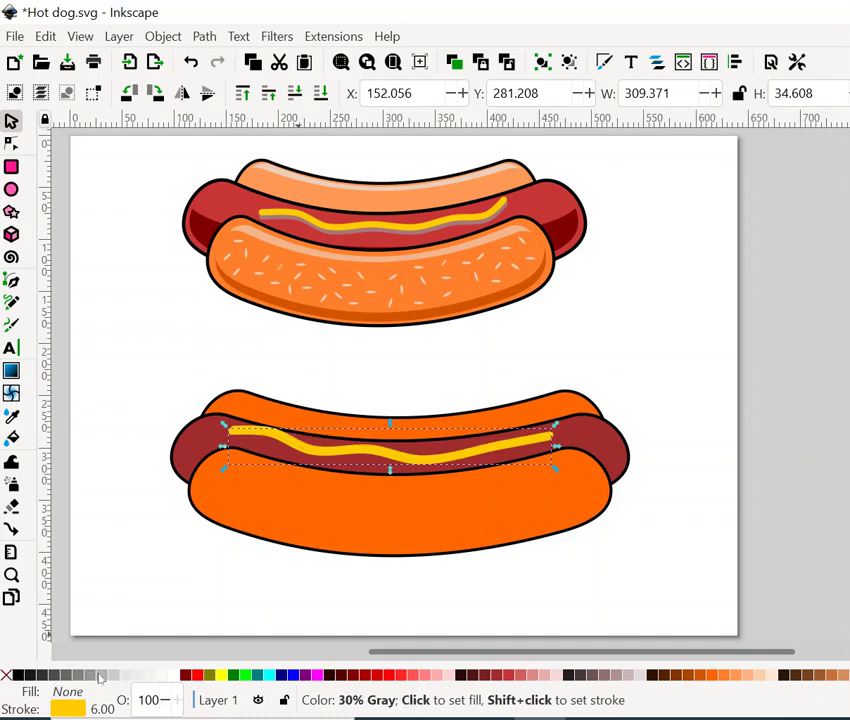
right_click(90, 676)
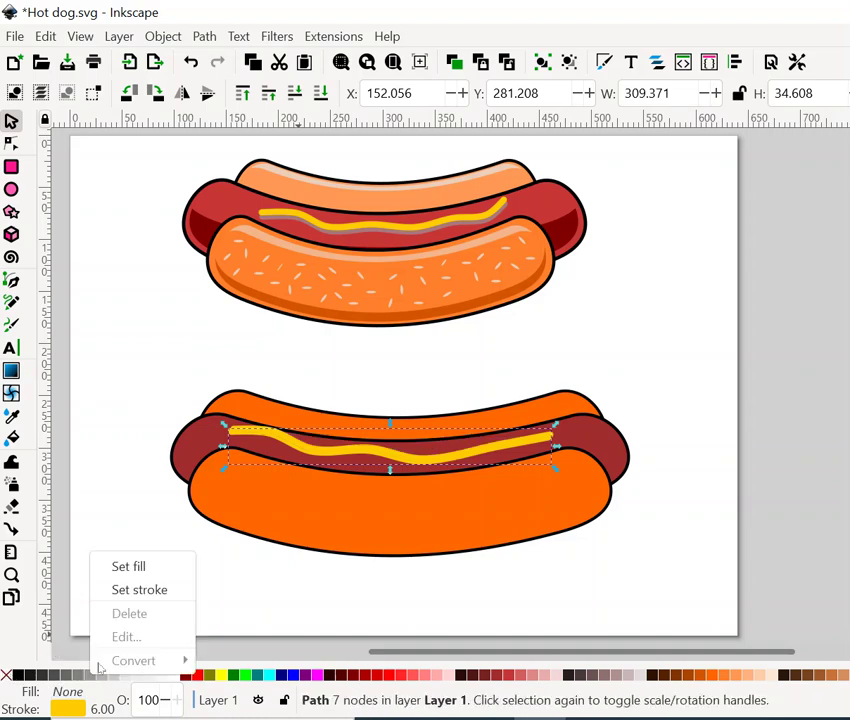
click(139, 590)
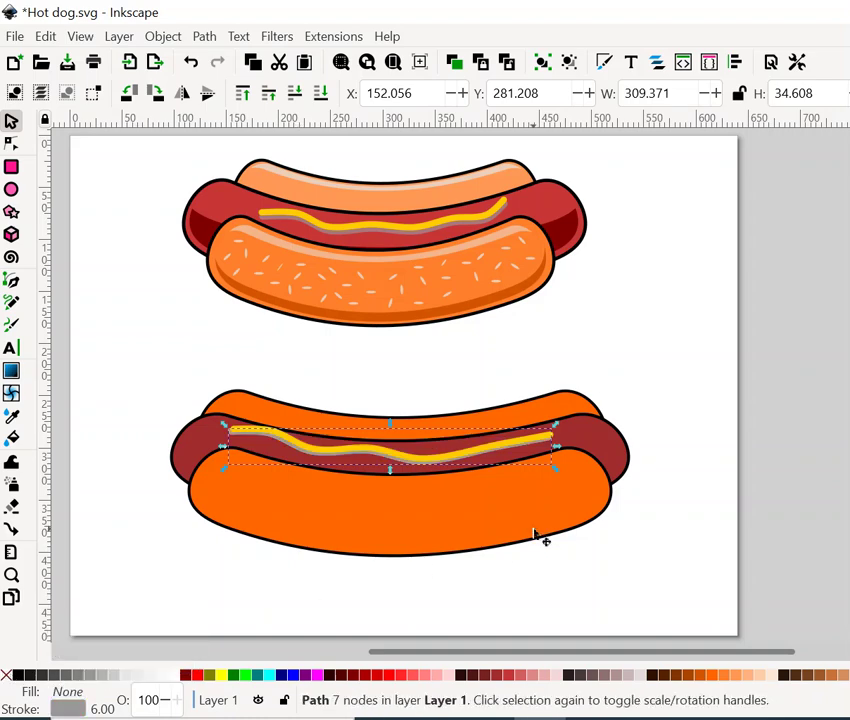
click(757, 481)
click(521, 447)
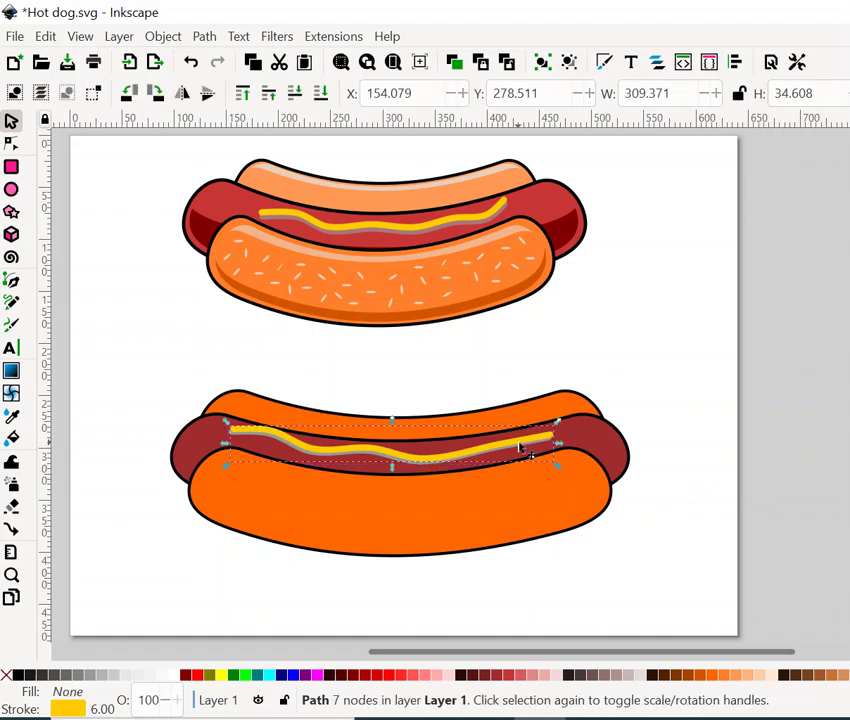
click(810, 472)
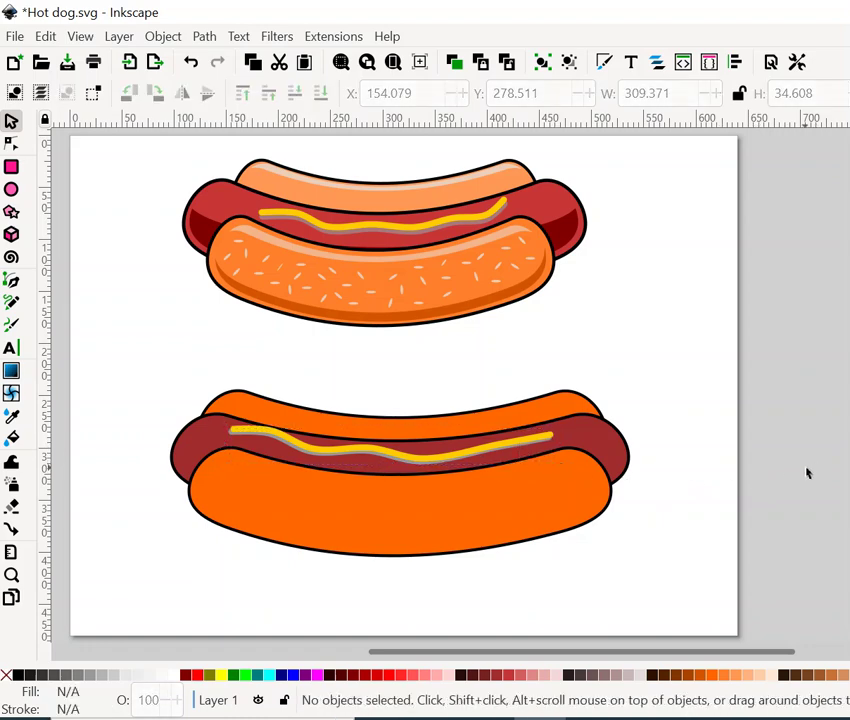
click(489, 515)
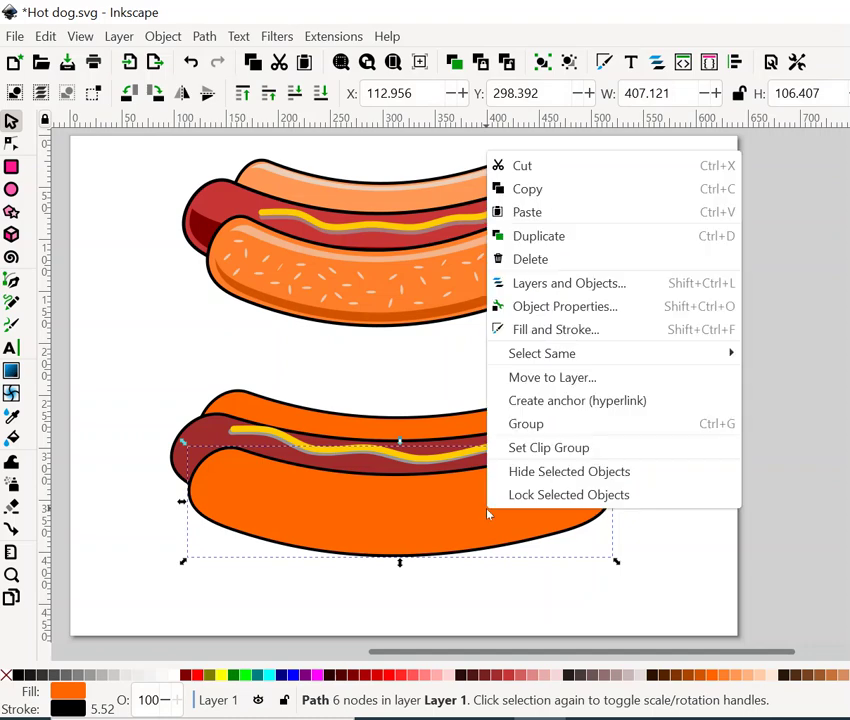
- Duplicate the front bun, remove its stroke, shrink it, and fill it darker orange
right_click(490, 513)
click(500, 236)
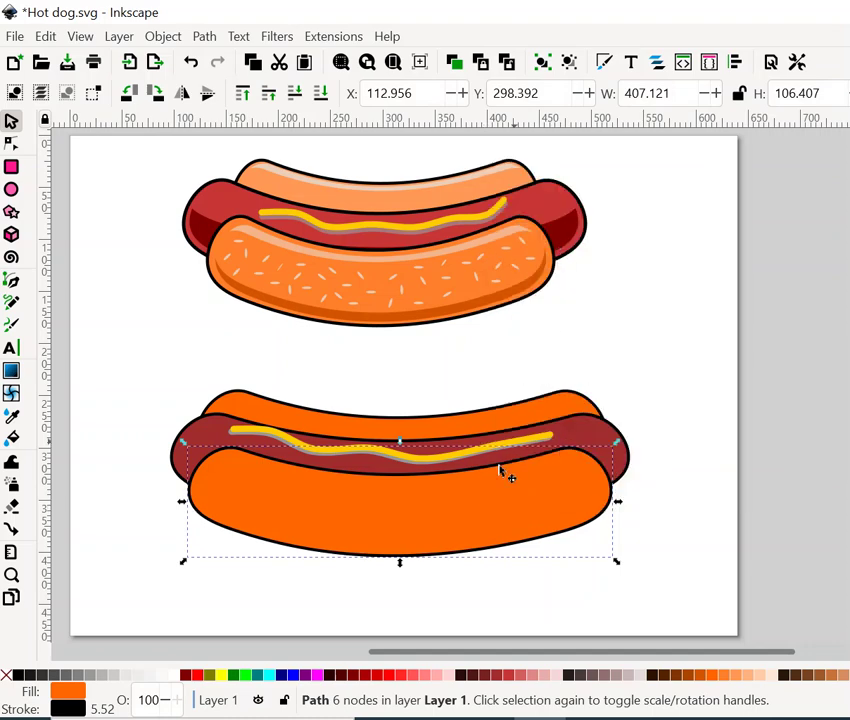
right_click(108, 712)
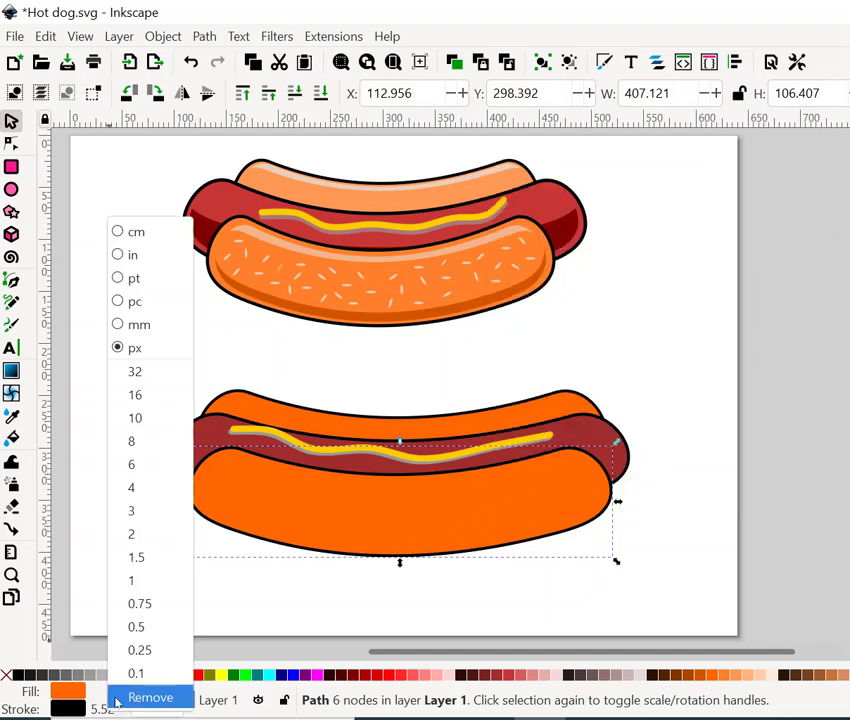
click(148, 695)
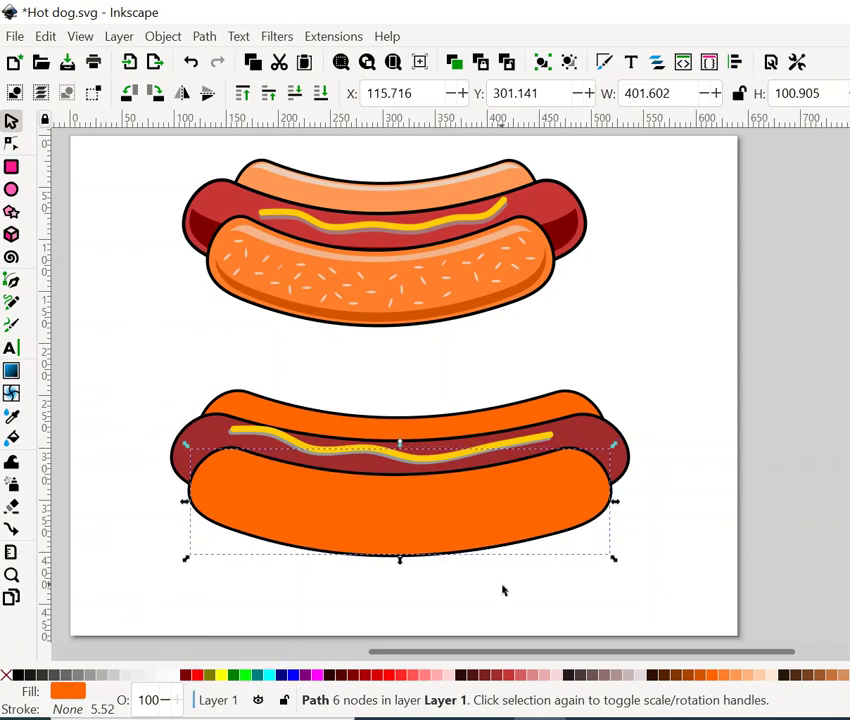
drag(400, 560, 400, 555)
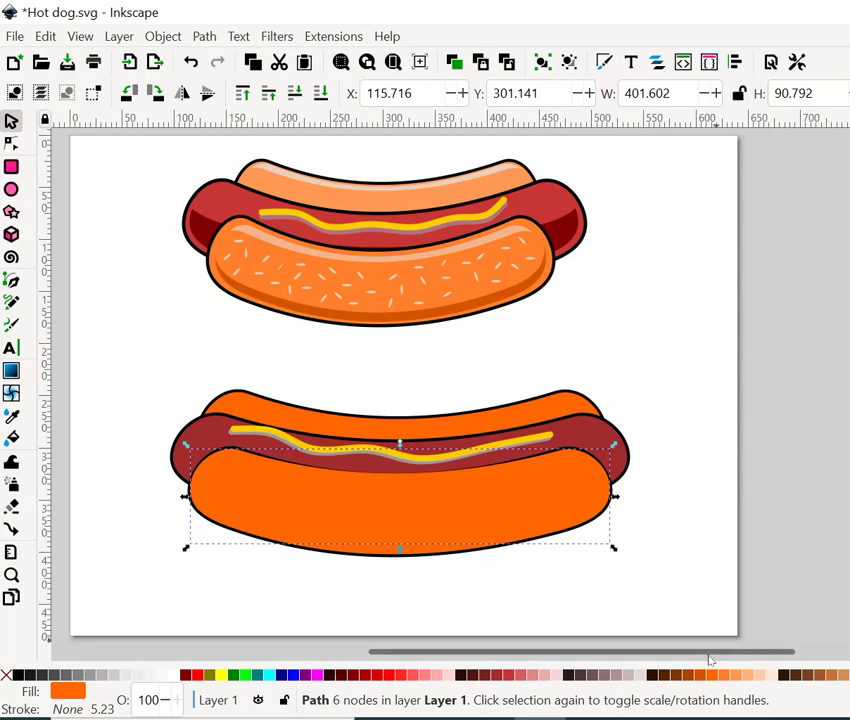
click(699, 683)
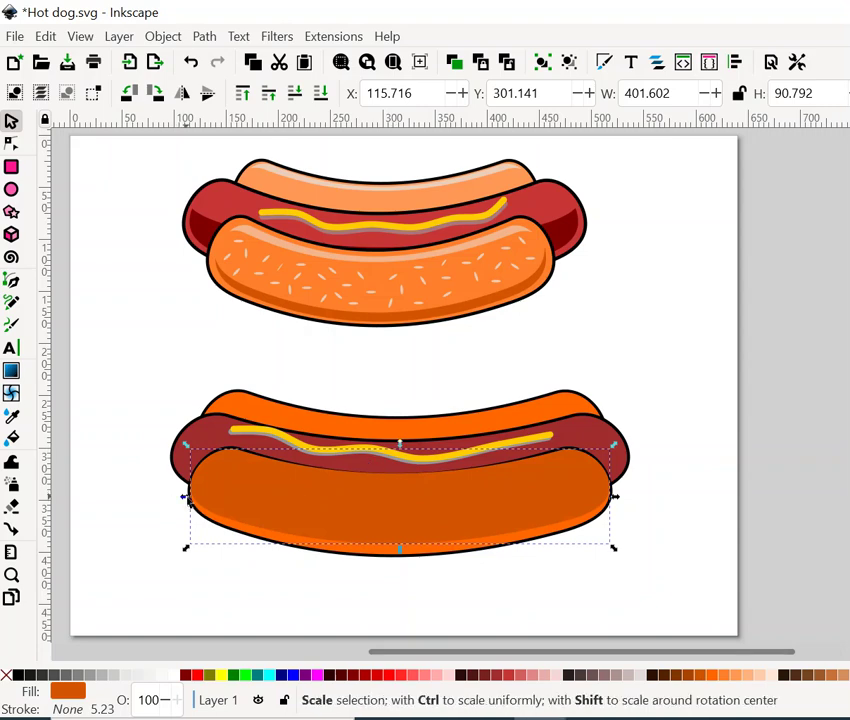
drag(185, 496, 197, 497)
drag(614, 497, 602, 497)
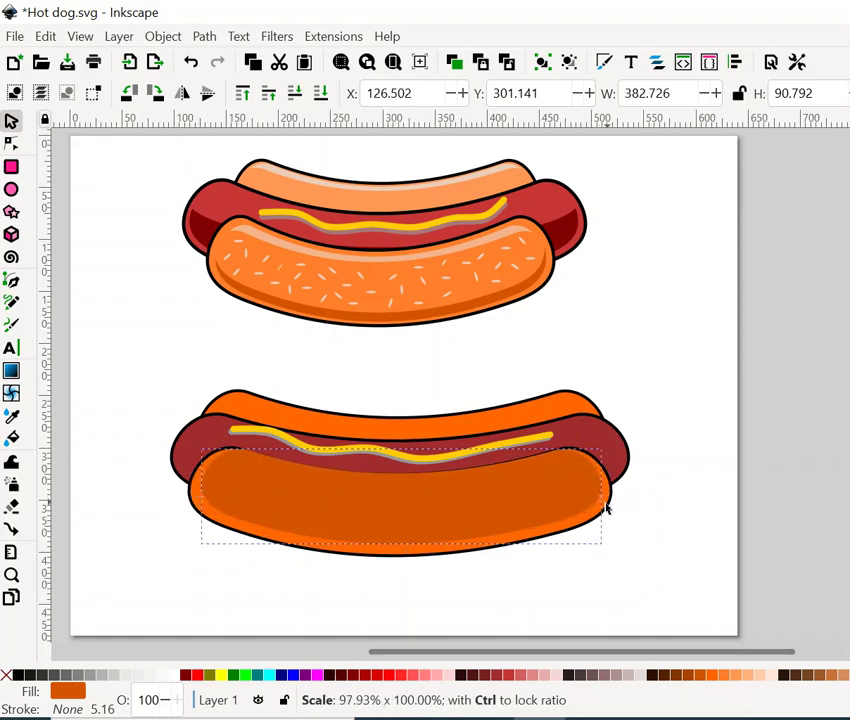
drag(463, 514, 458, 521)
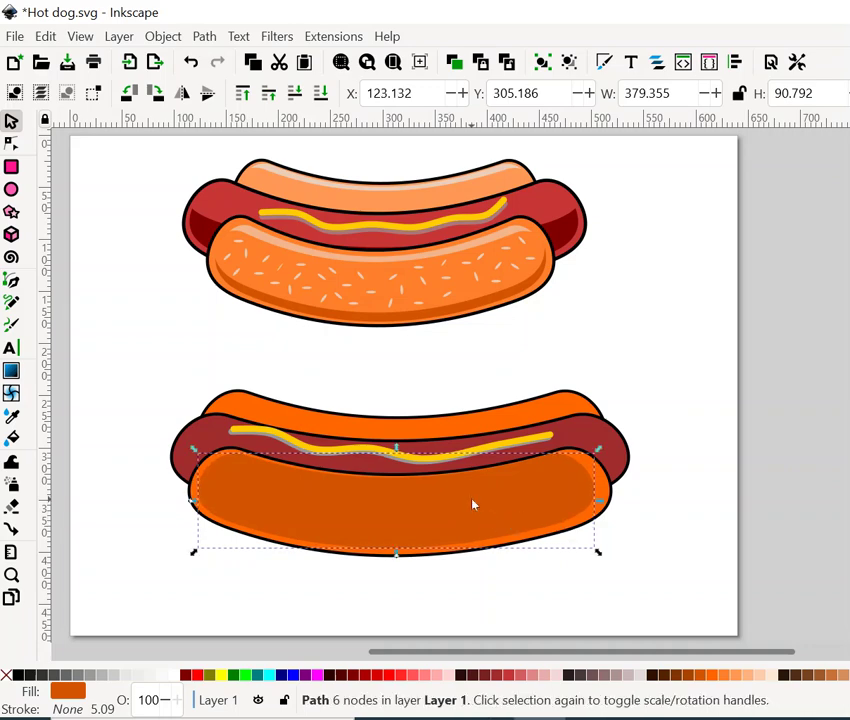
- Duplicate the dark copy in lighter orange, shift it up, and widen it
right_click(472, 503)
click(548, 235)
click(730, 675)
drag(486, 494, 480, 484)
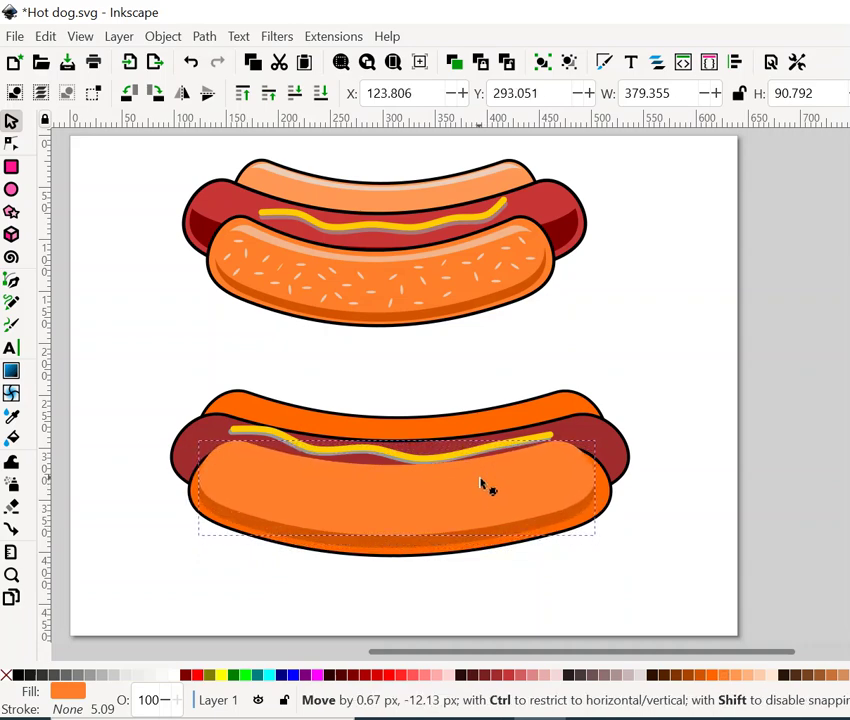
drag(480, 484, 484, 484)
drag(594, 488, 620, 493)
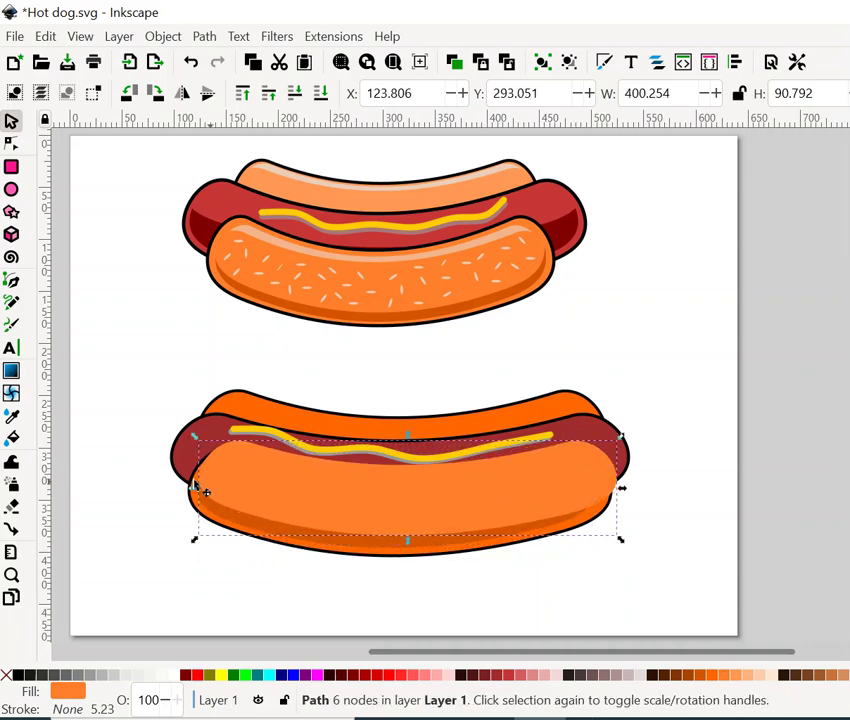
drag(197, 488, 172, 488)
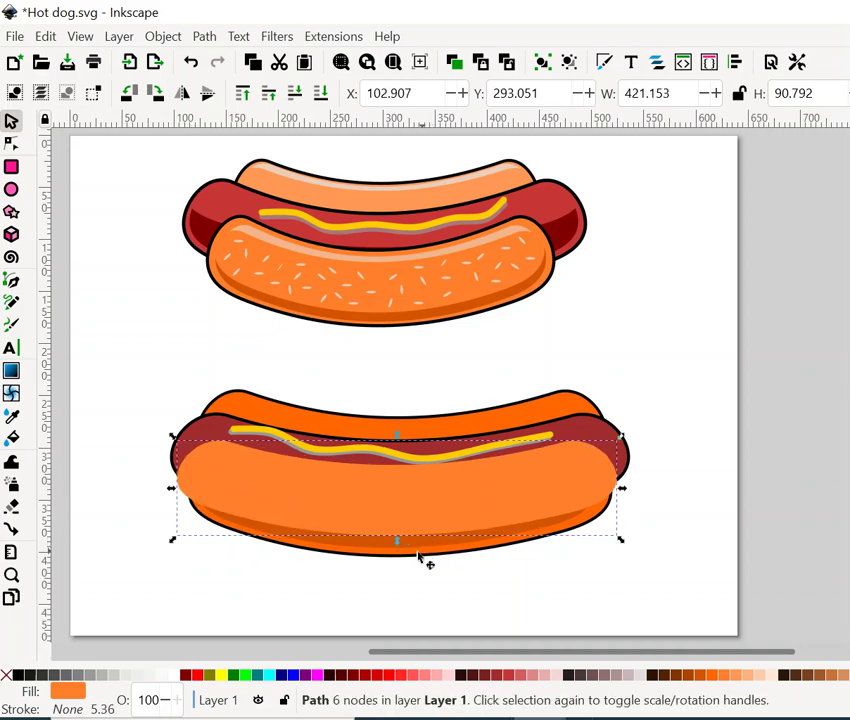
- Apply Path > Difference to both copies, leaving a dark band along the bun's bottom
shift+click(412, 551)
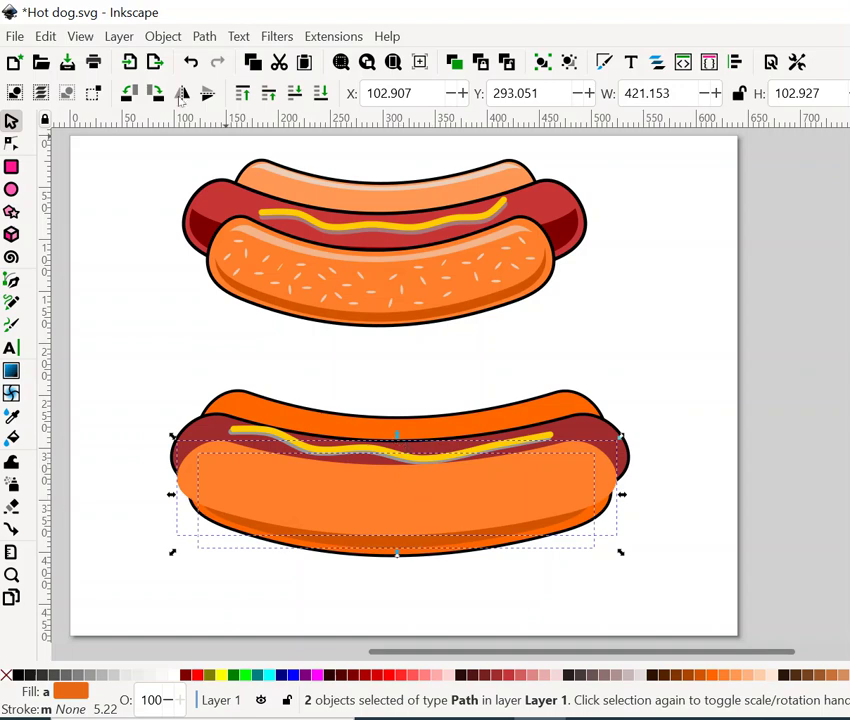
click(204, 36)
click(246, 153)
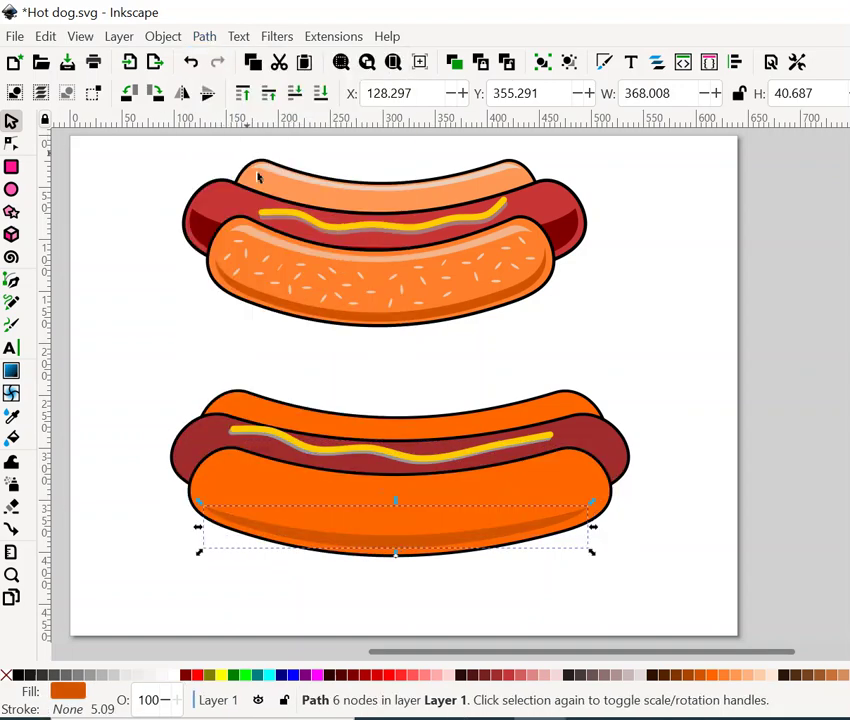
click(690, 511)
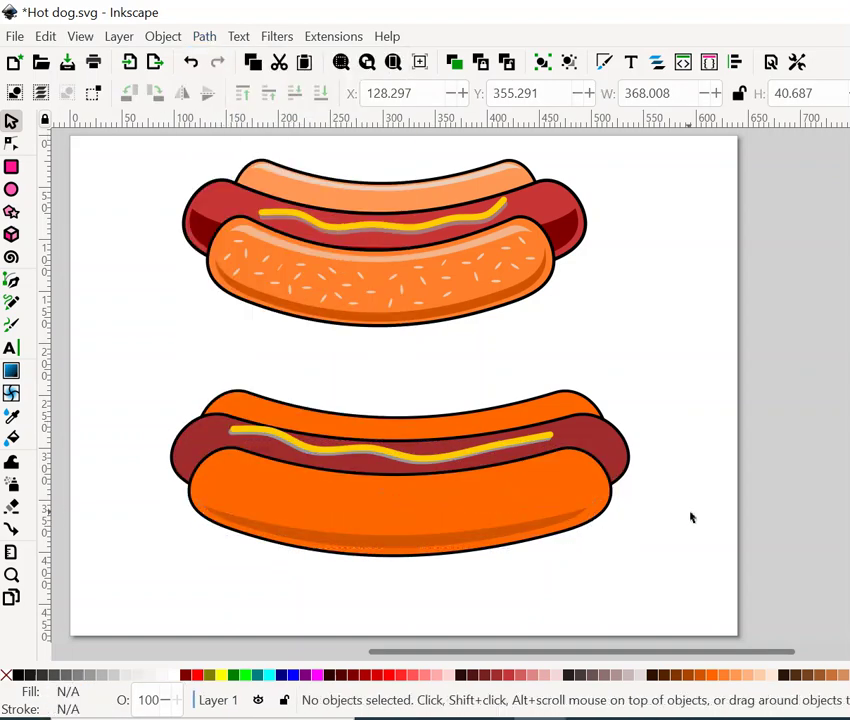
click(538, 488)
- Duplicate the front bun as a 20% Gray copy without outline, slightly shrunk
right_click(538, 488)
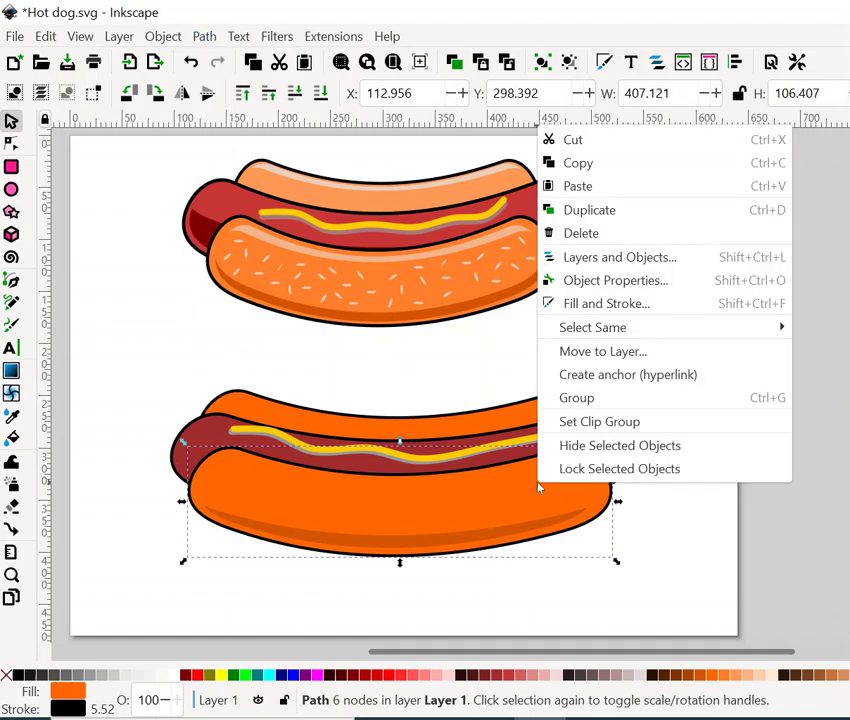
click(593, 209)
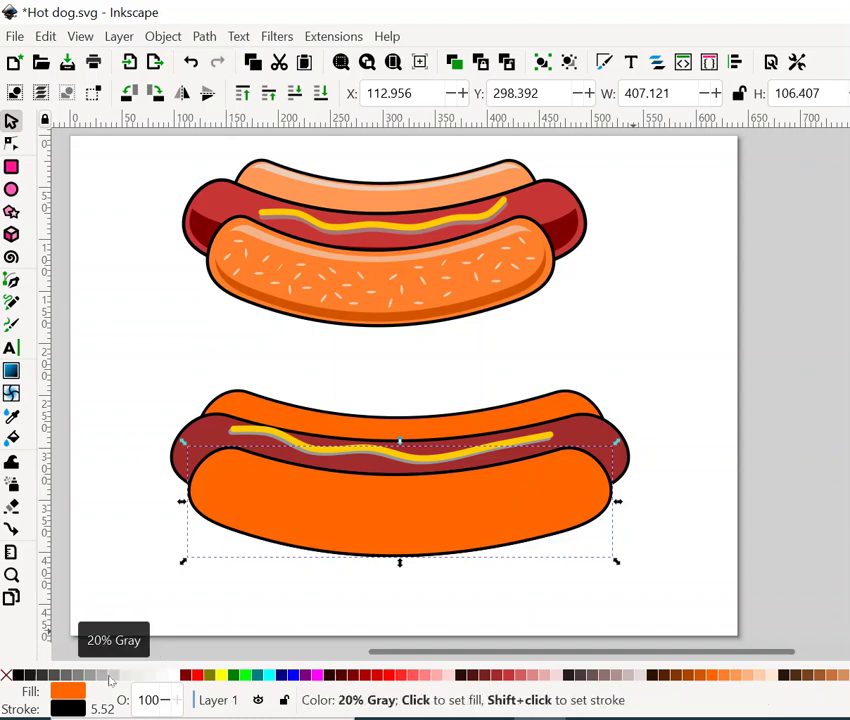
click(111, 676)
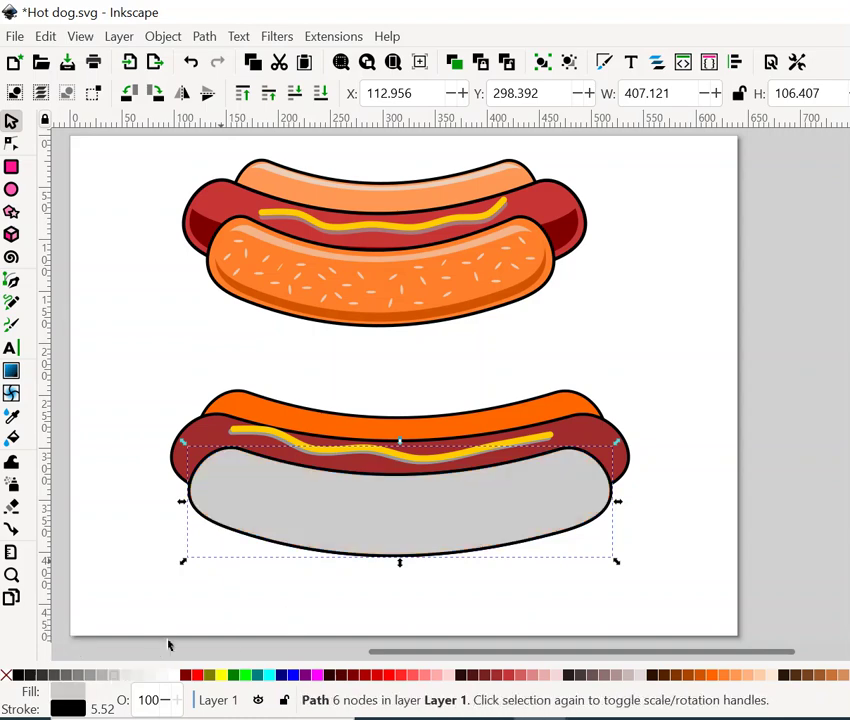
right_click(93, 709)
click(142, 687)
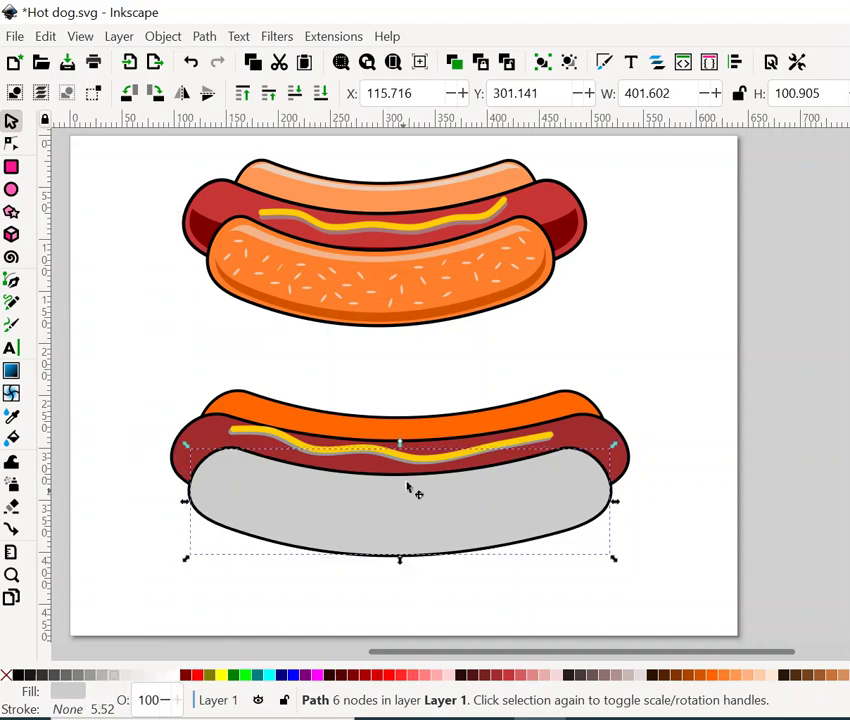
drag(400, 447, 399, 454)
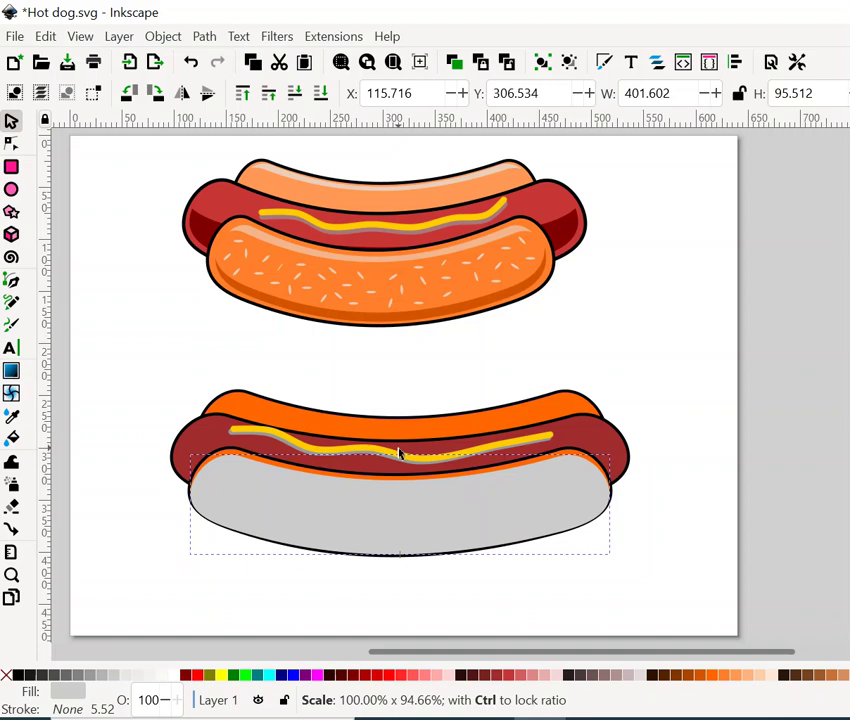
drag(189, 506, 196, 507)
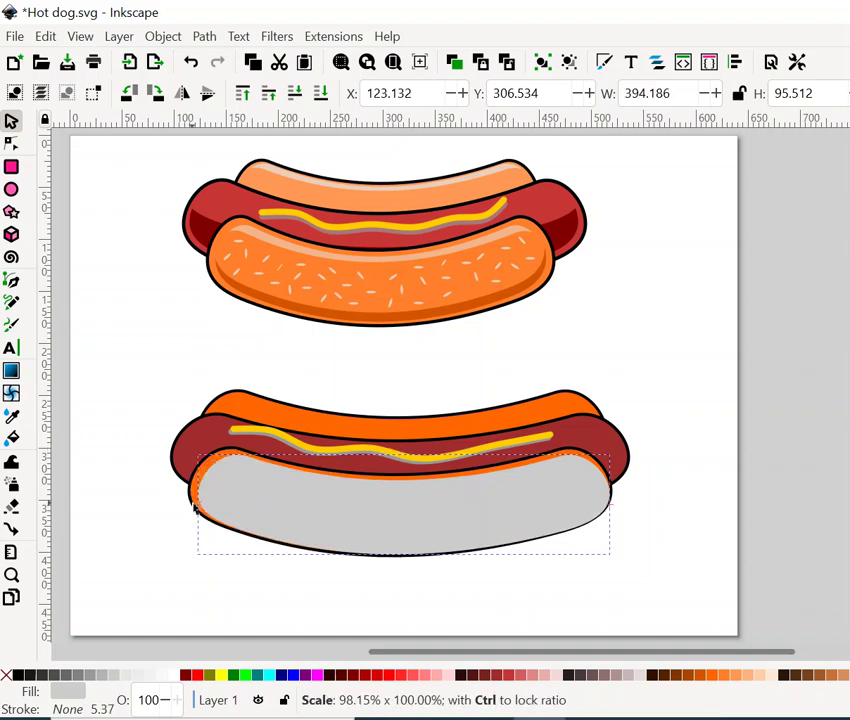
drag(611, 508, 612, 508)
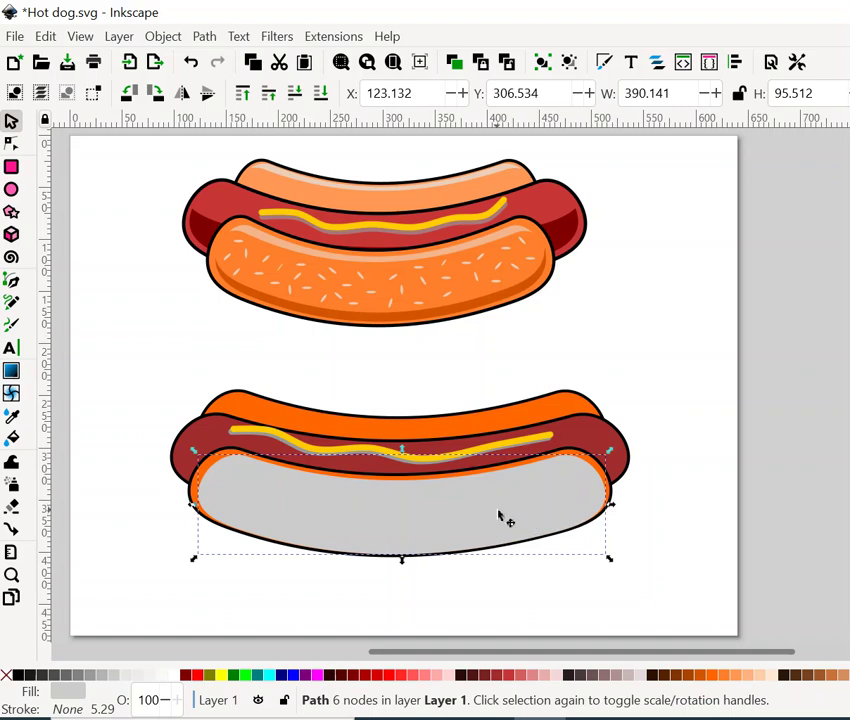
- Duplicate the gray copy in brown, move it about 8 px down, and widen it
right_click(500, 515)
click(569, 237)
drag(463, 517, 462, 525)
click(687, 677)
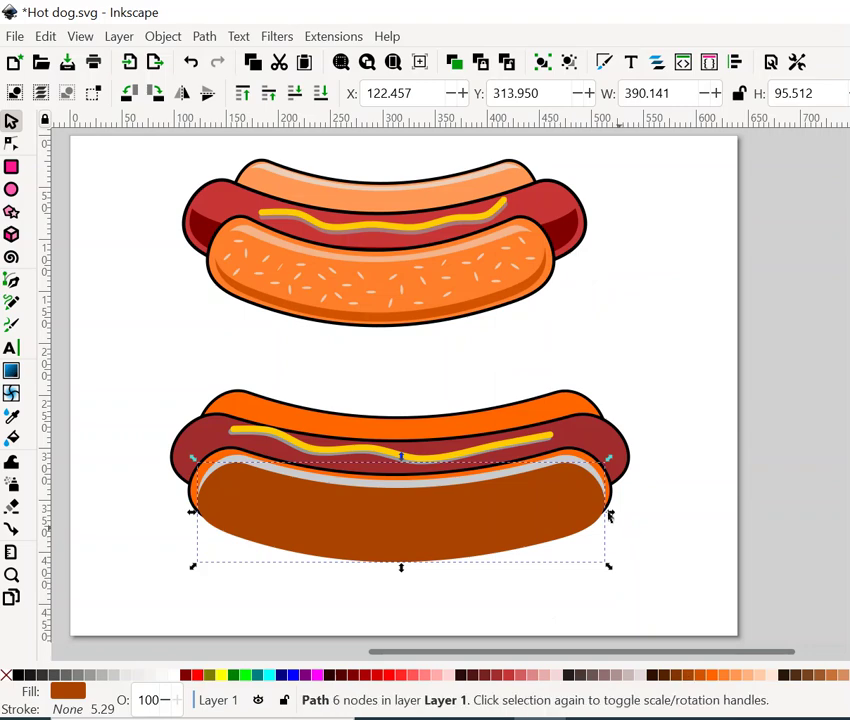
drag(193, 512, 170, 512)
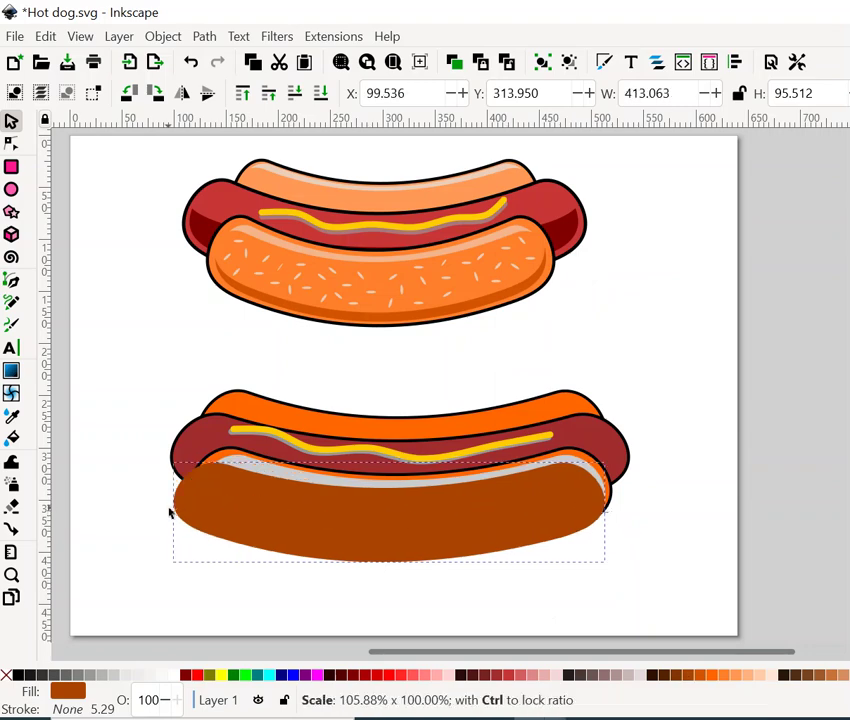
drag(606, 512, 629, 512)
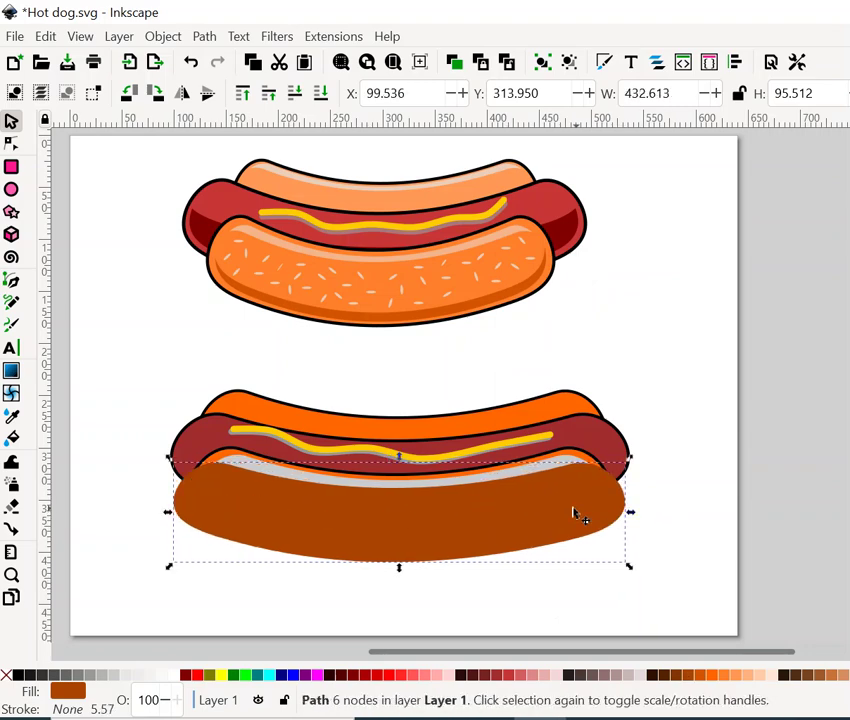
drag(573, 508, 574, 498)
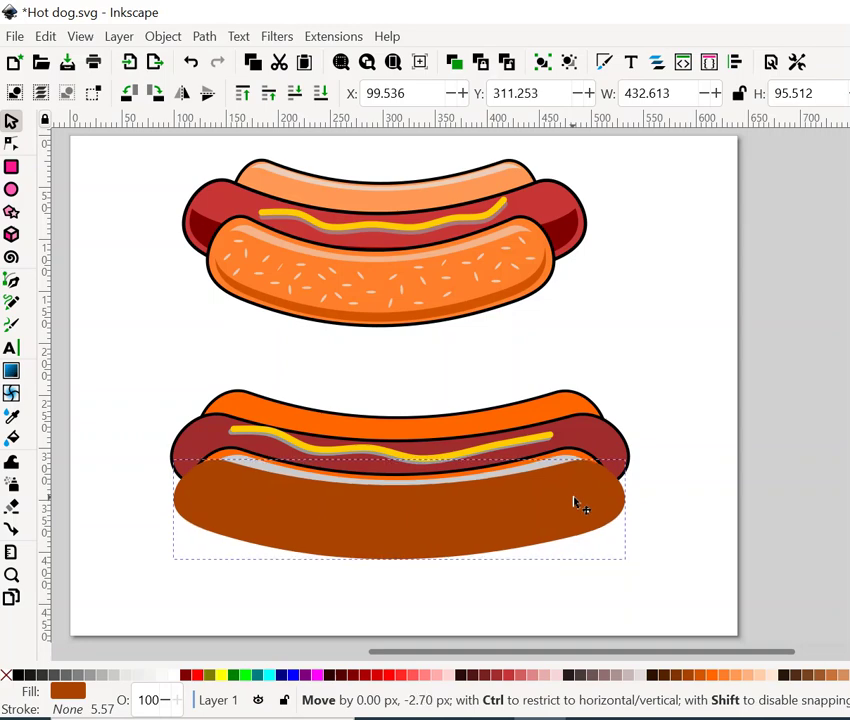
- Select the gray and brown shapes and combine them with Path > Union
alt+click(567, 474)
shift+click(570, 500)
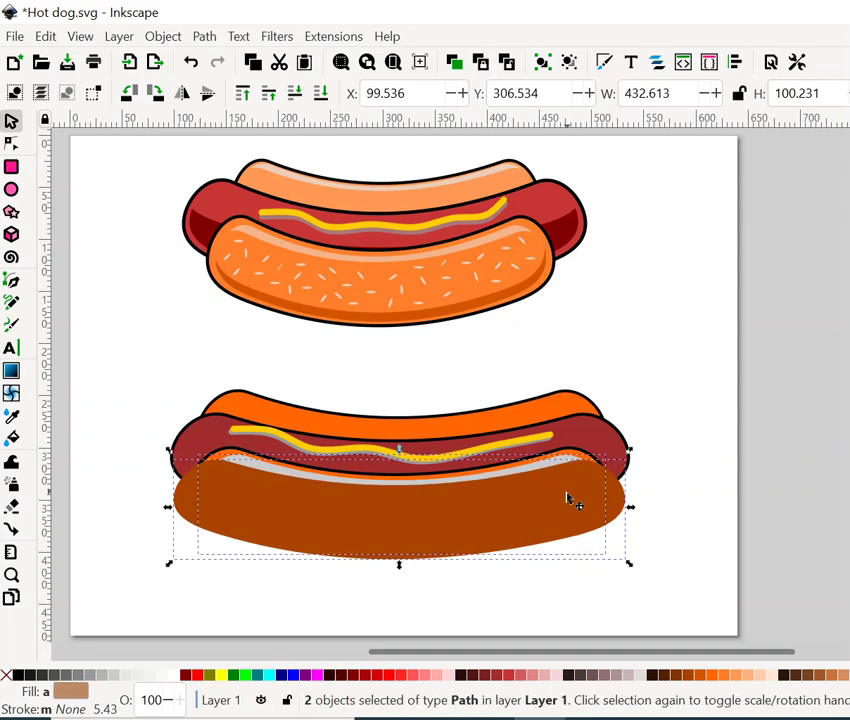
click(204, 36)
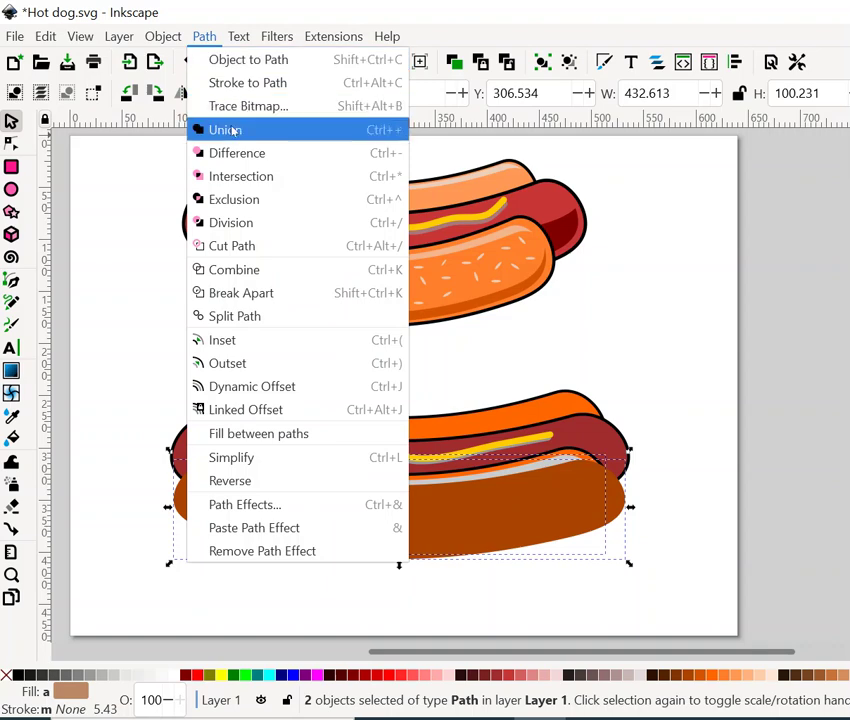
click(232, 132)
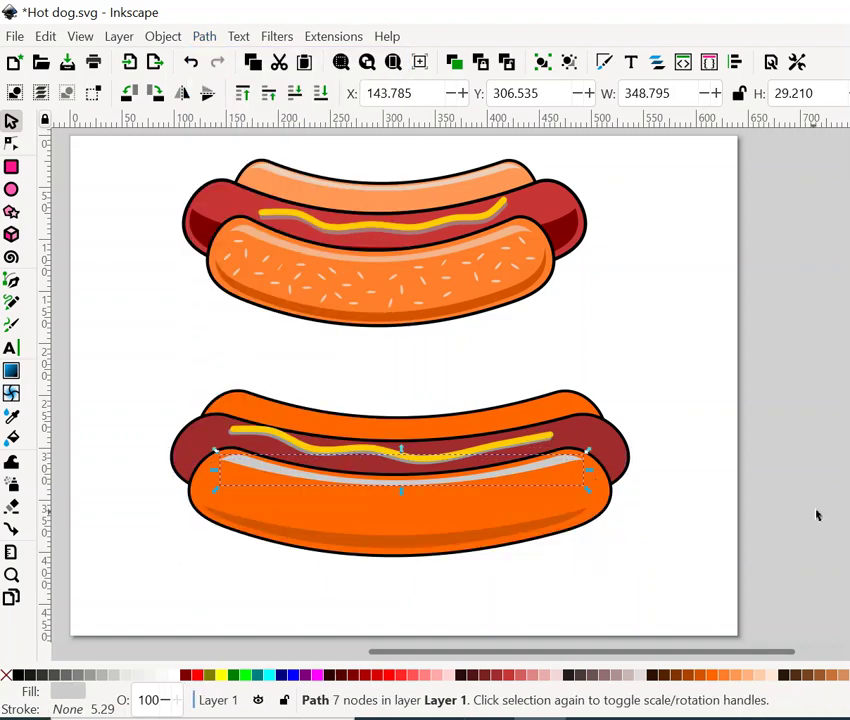